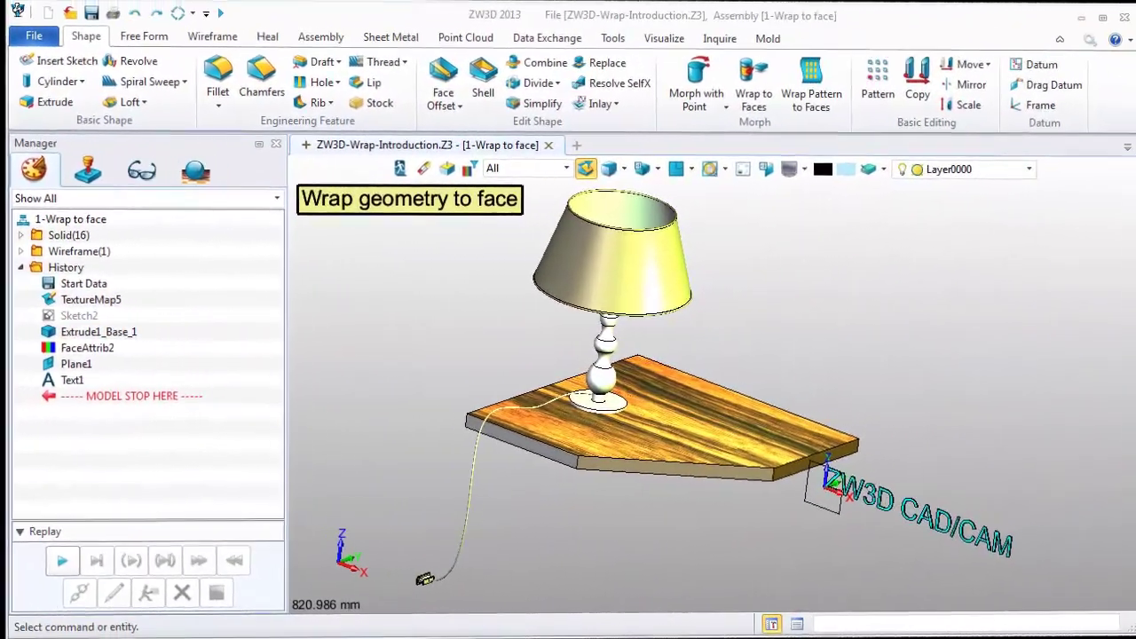
# Wrap the ZW3D CAD/CAM text from Plane1 onto the lampshade face, with its origin placed on the shade.
pyautogui.moveTo(646, 531)
pyautogui.mouseDown(button='right')
pyautogui.moveTo(554, 517)
pyautogui.moveTo(285, 424)
pyautogui.moveTo(529, 544)
pyautogui.moveTo(615, 558)
pyautogui.mouseUp(button='right')
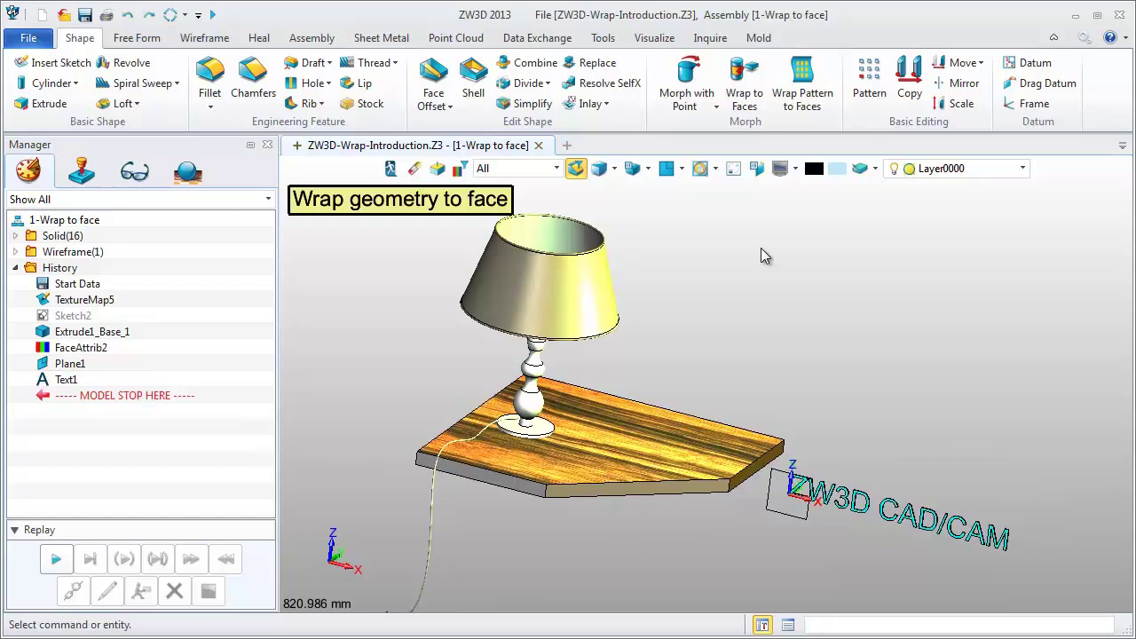
pyautogui.click(754, 93)
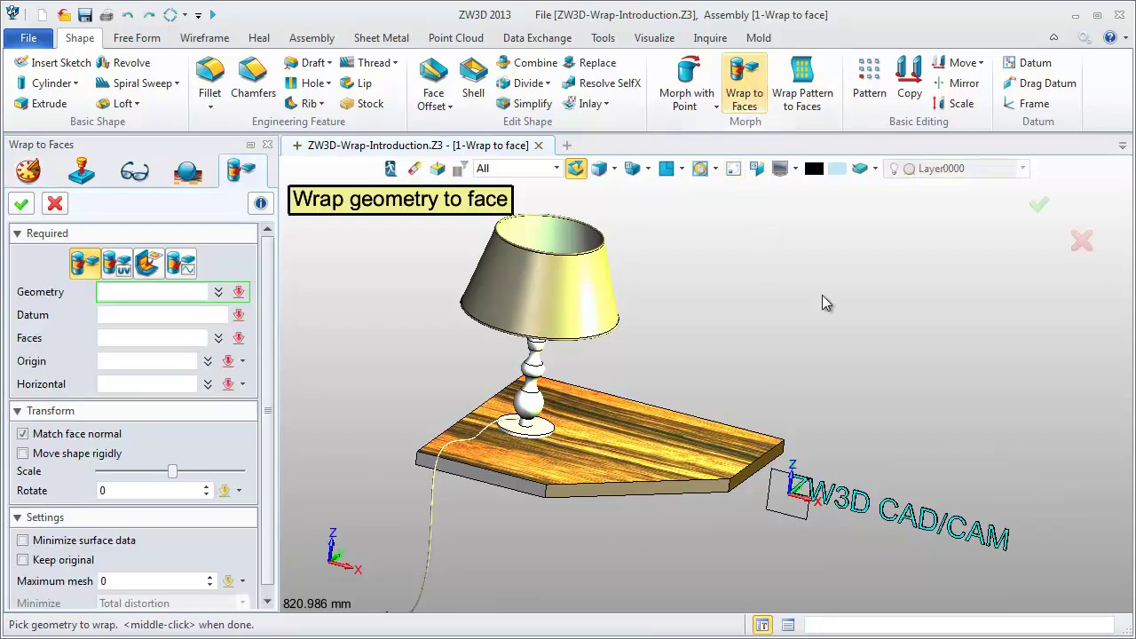
pyautogui.moveTo(790, 457); pyautogui.dragTo(1038, 546)
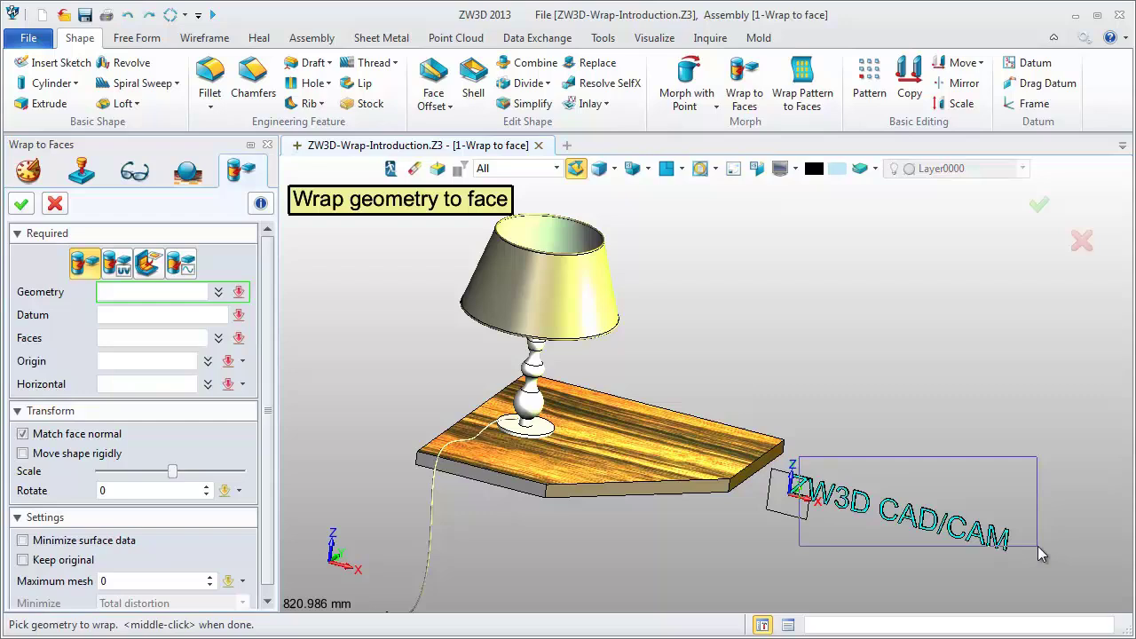
pyautogui.middleClick(929, 370)
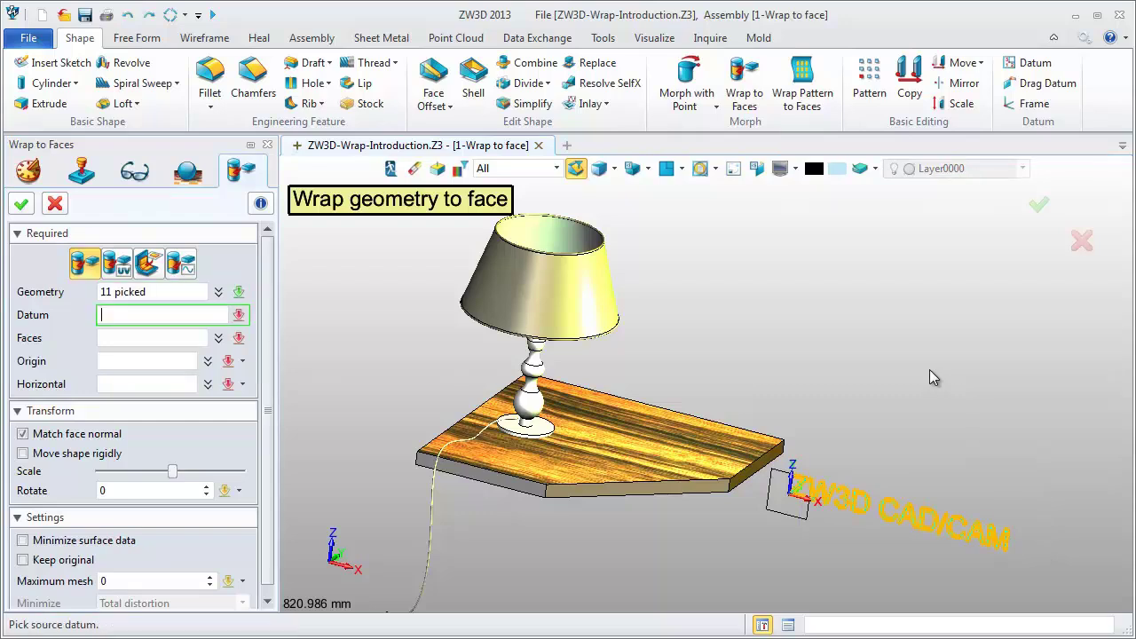
pyautogui.click(803, 520)
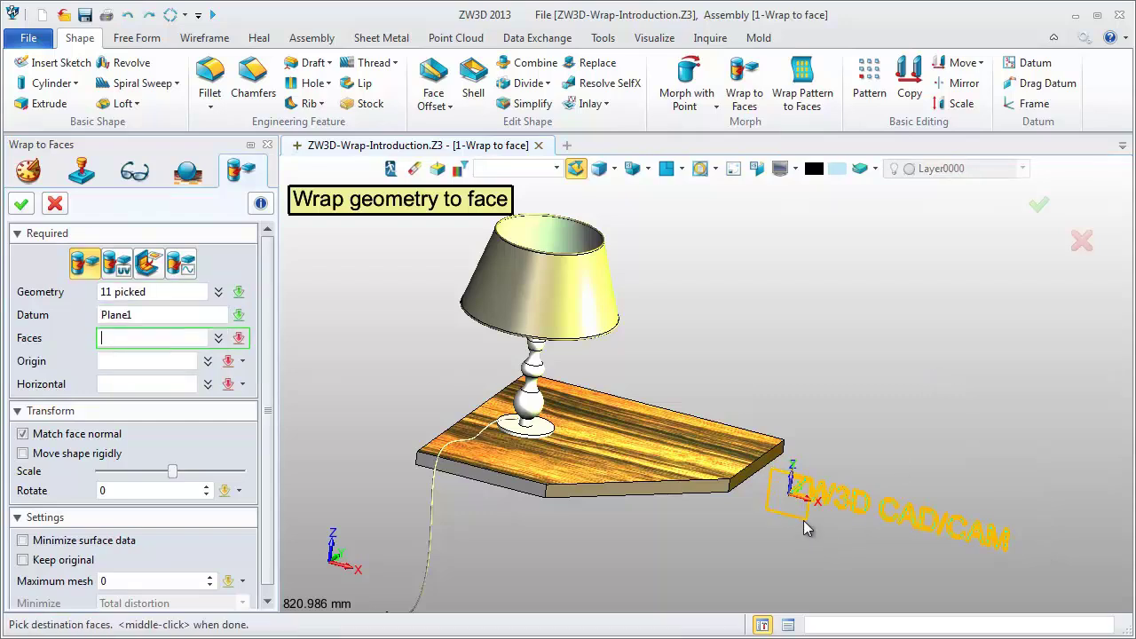
pyautogui.click(600, 300)
pyautogui.scroll(2, 533, 318)
pyautogui.click(516, 308)
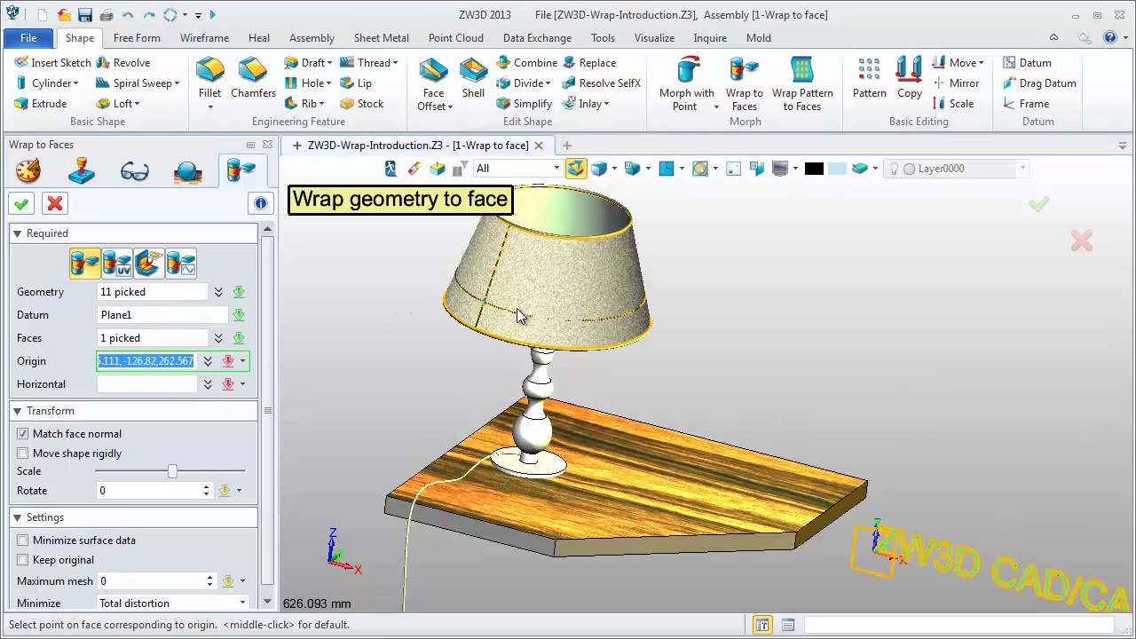
pyautogui.middleClick(577, 340)
# Set the wrap's horizontal direction tangent to the lampshade's bottom edge.
pyautogui.moveTo(577, 340); pyautogui.dragTo(581, 355, button='right')
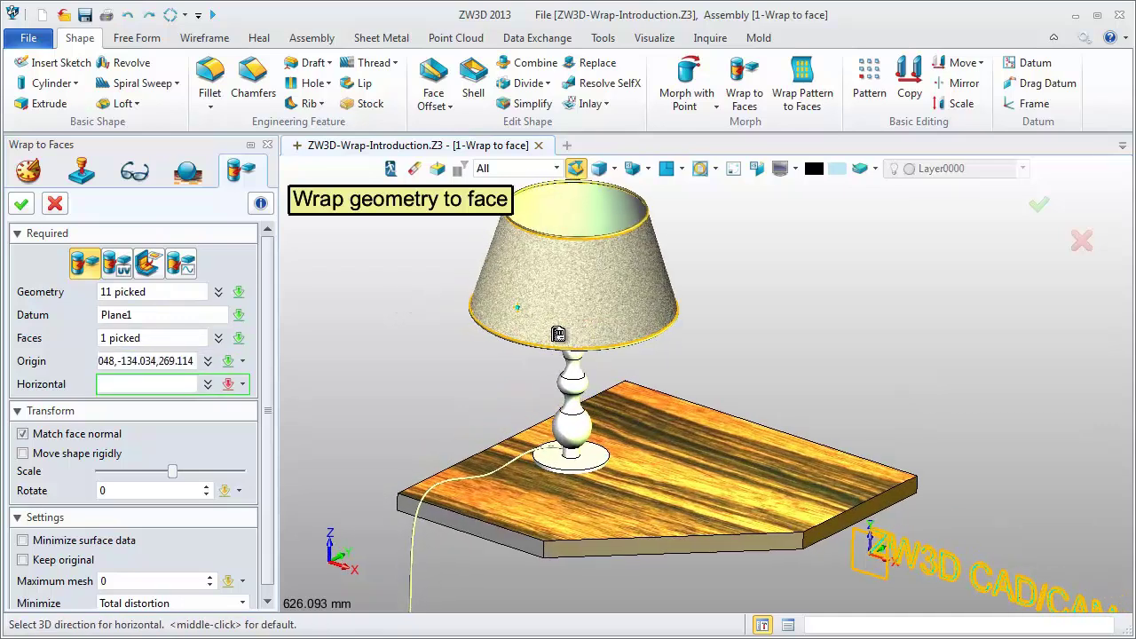
pyautogui.rightClick(759, 353)
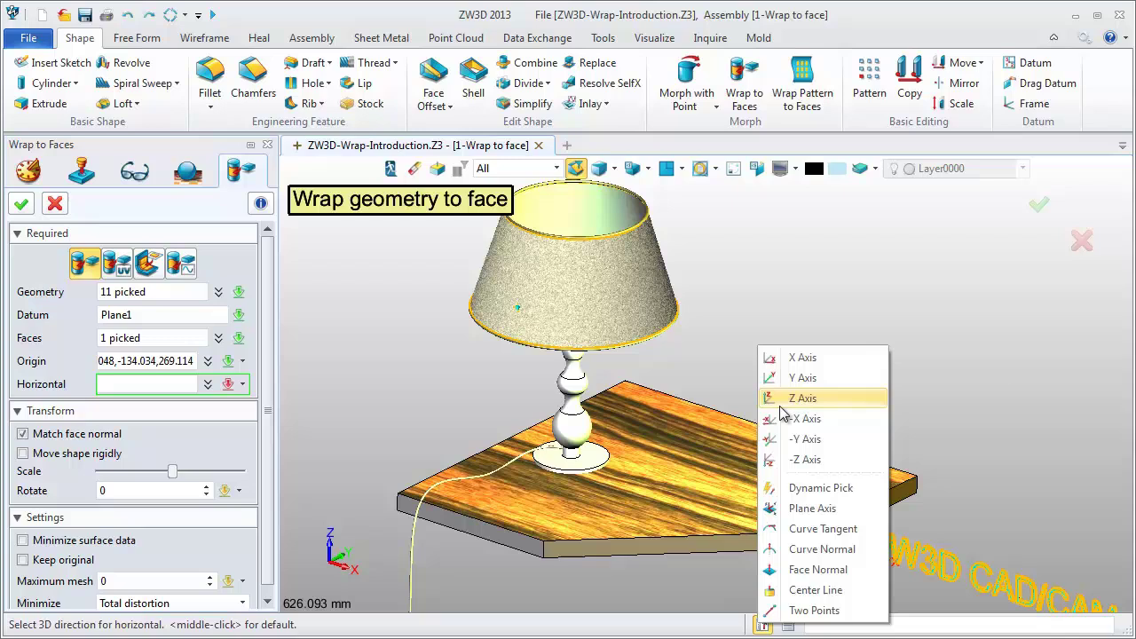
pyautogui.click(804, 528)
pyautogui.click(566, 348)
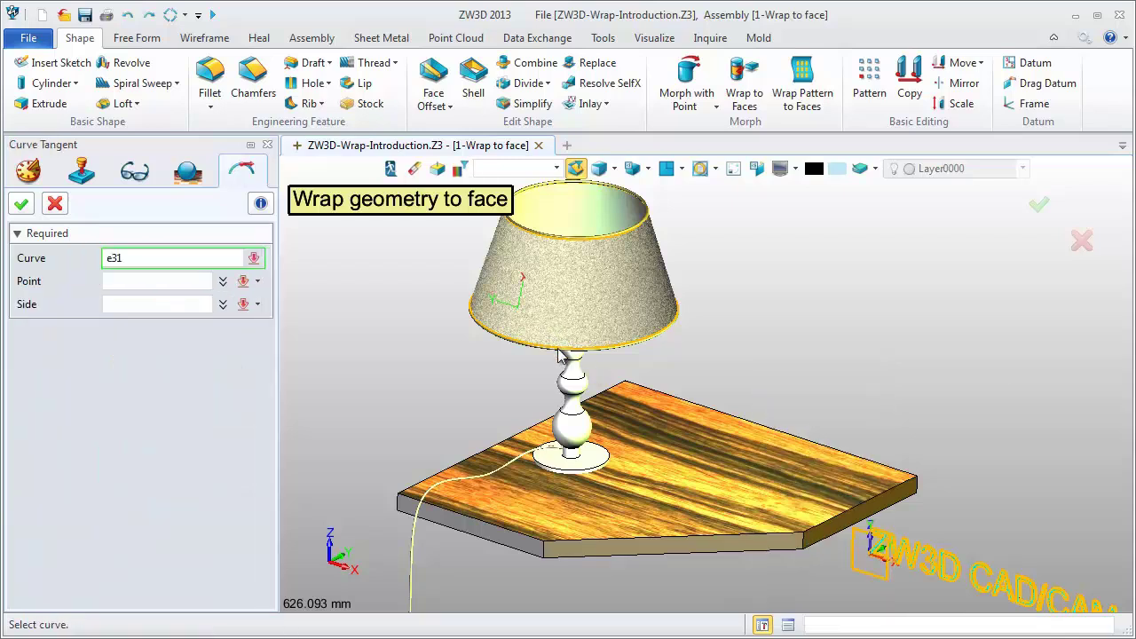
pyautogui.click(590, 355)
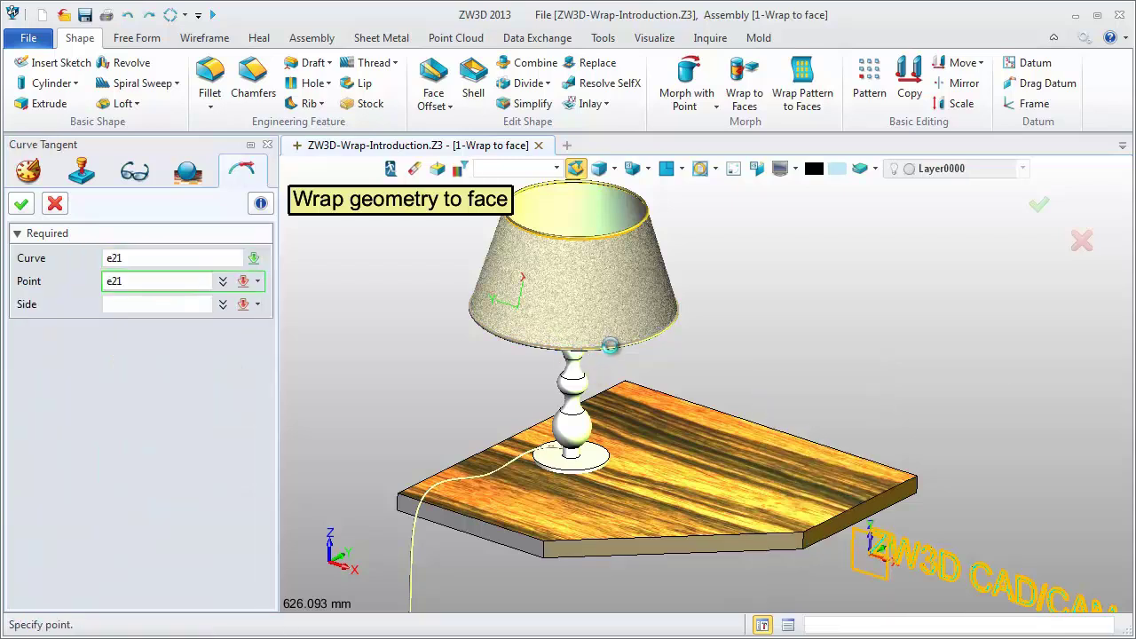
pyautogui.middleClick(609, 352)
# Shrink the wrap scale and confirm the text wrapped around the lampshade.
pyautogui.moveTo(173, 472); pyautogui.dragTo(149, 476)
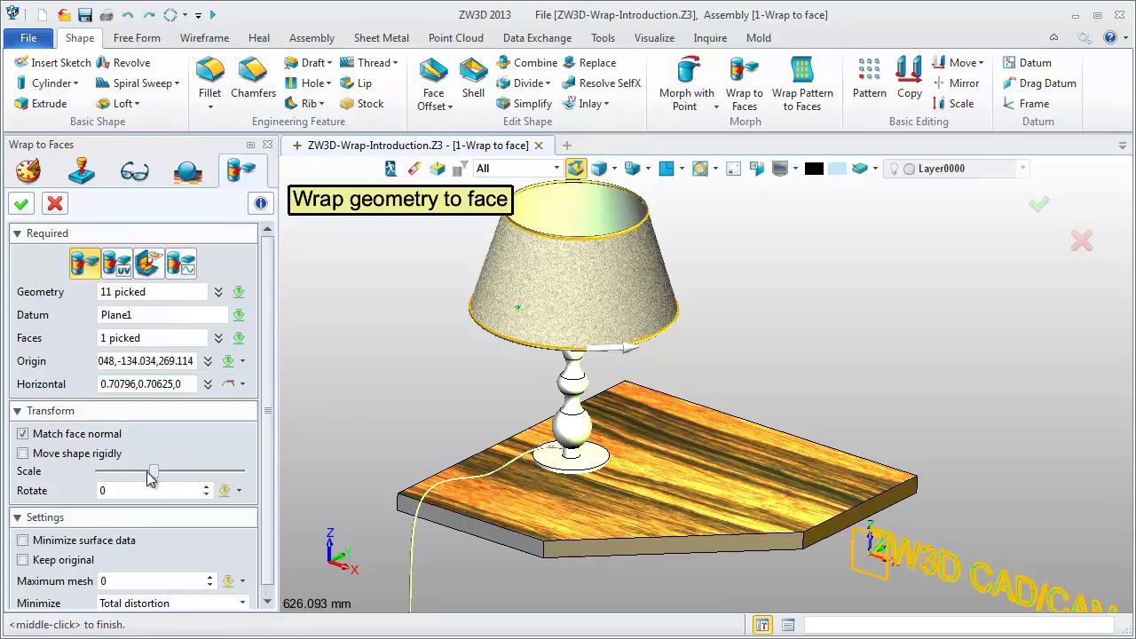
pyautogui.click(148, 473)
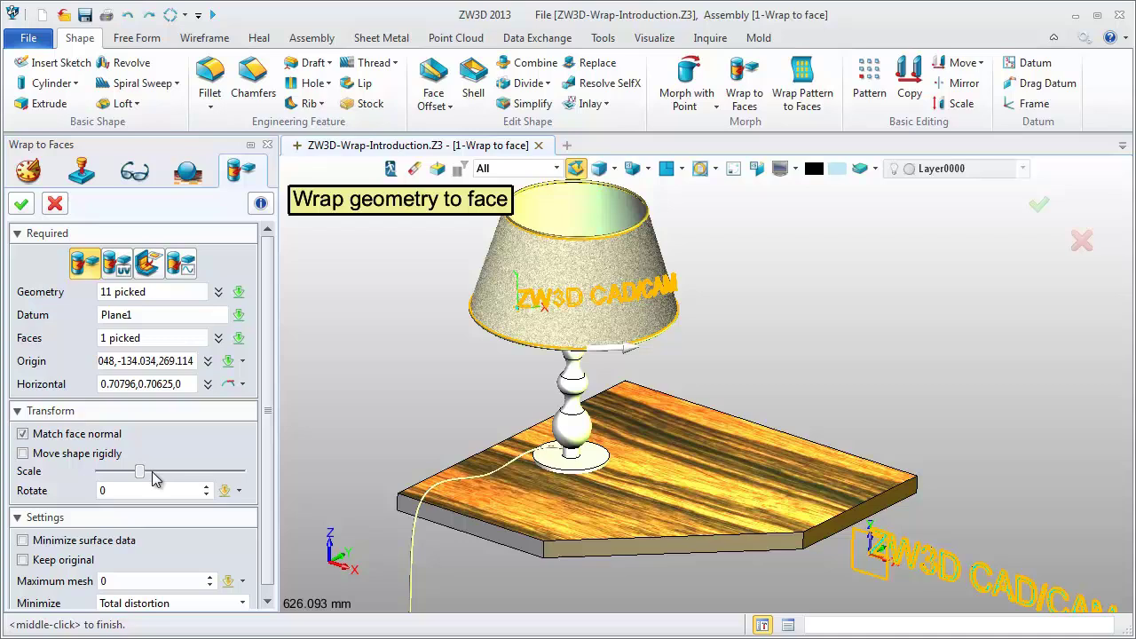
pyautogui.moveTo(140, 473); pyautogui.dragTo(138, 481)
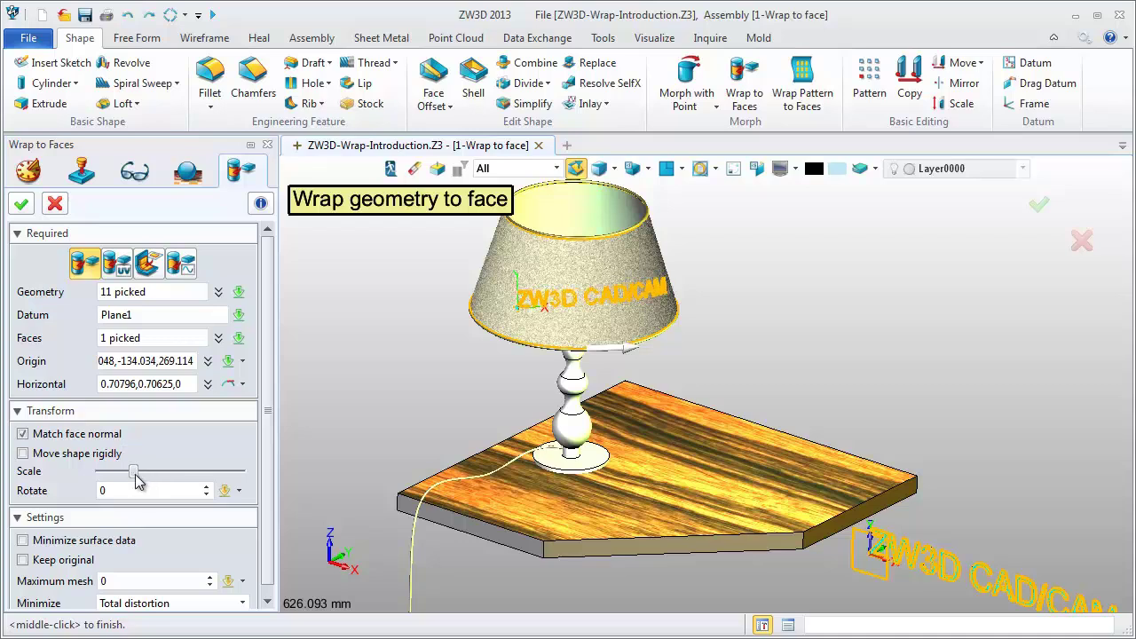
pyautogui.click(27, 204)
pyautogui.scroll(2, 672, 317)
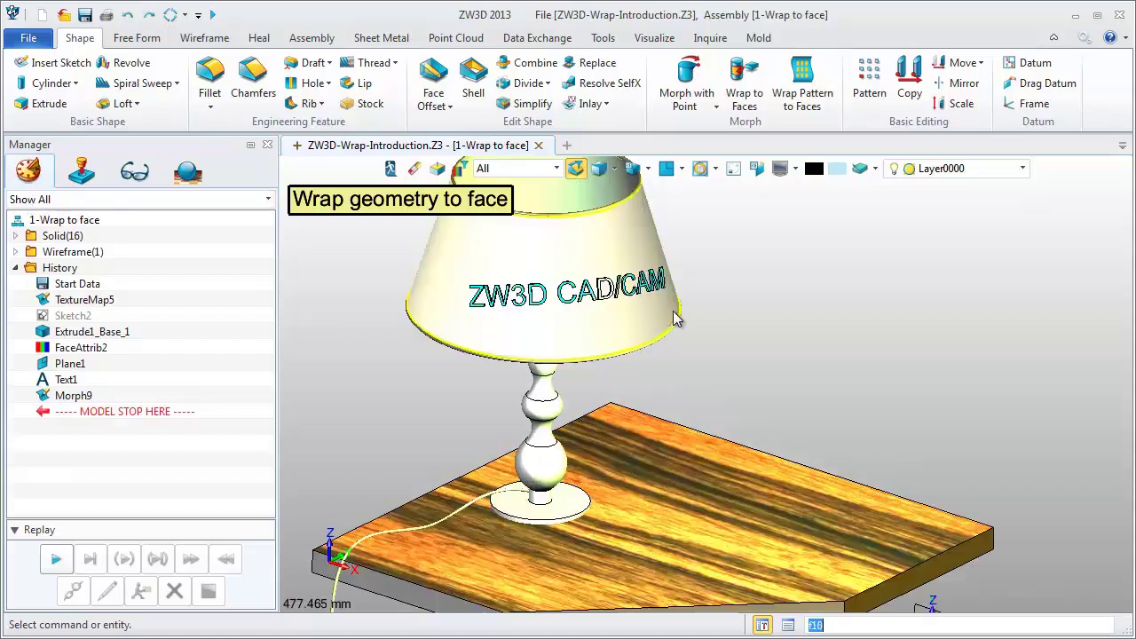
pyautogui.scroll(4, 692, 319)
pyautogui.scroll(2, 888, 424)
pyautogui.scroll(-2, 909, 428)
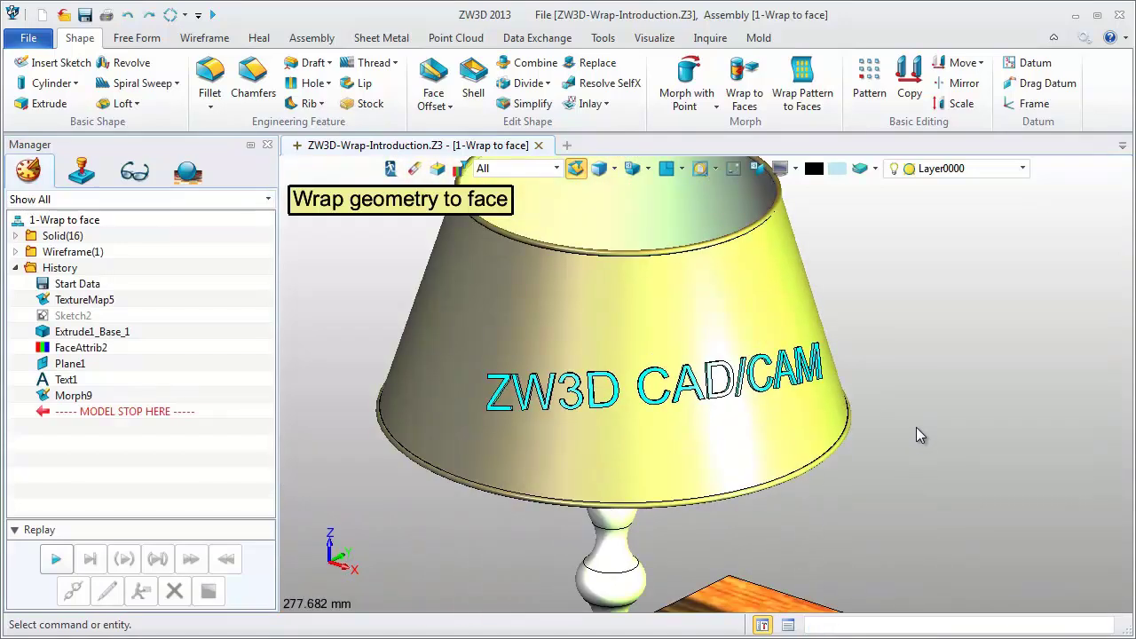
pyautogui.moveTo(916, 427); pyautogui.dragTo(921, 451, button='middle')
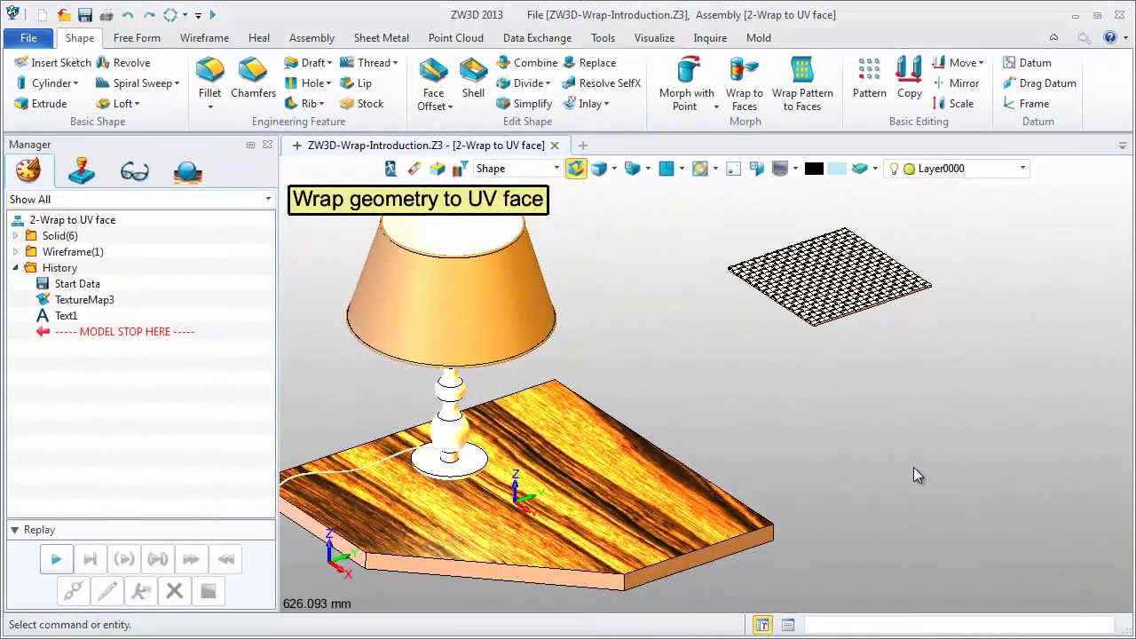
# Inspect the tiled sheet in the Wrap to UV face model and start a UV-face Wrap to Faces.
pyautogui.scroll(2, 854, 315)
pyautogui.scroll(3, 799, 293)
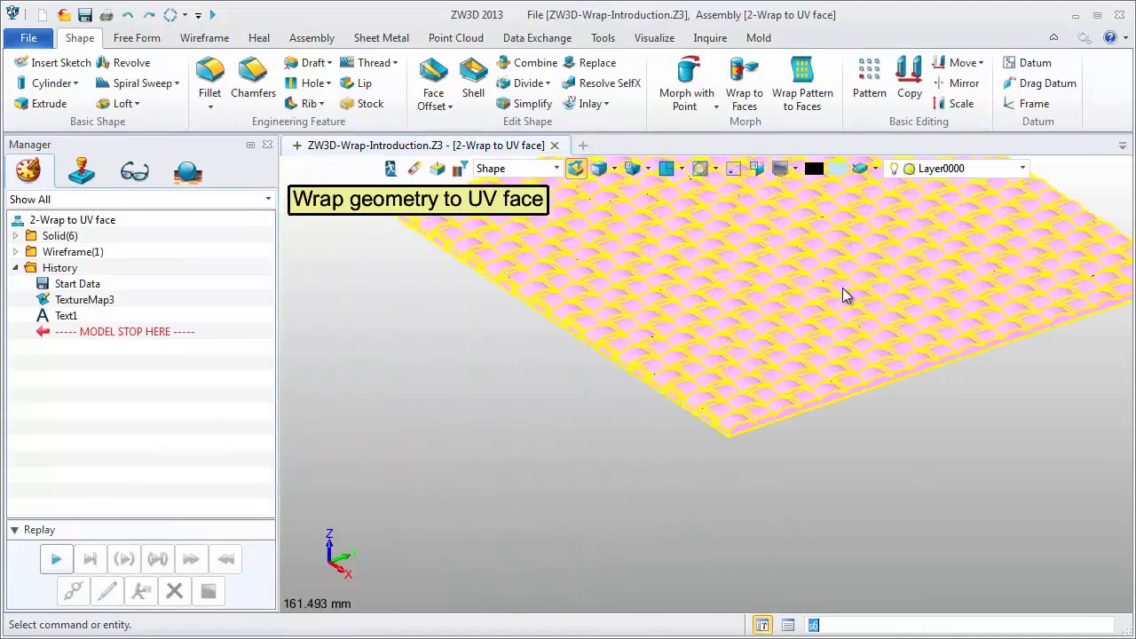
pyautogui.scroll(3, 842, 400)
pyautogui.scroll(-3, 843, 448)
pyautogui.moveTo(866, 457); pyautogui.dragTo(859, 384, button='middle')
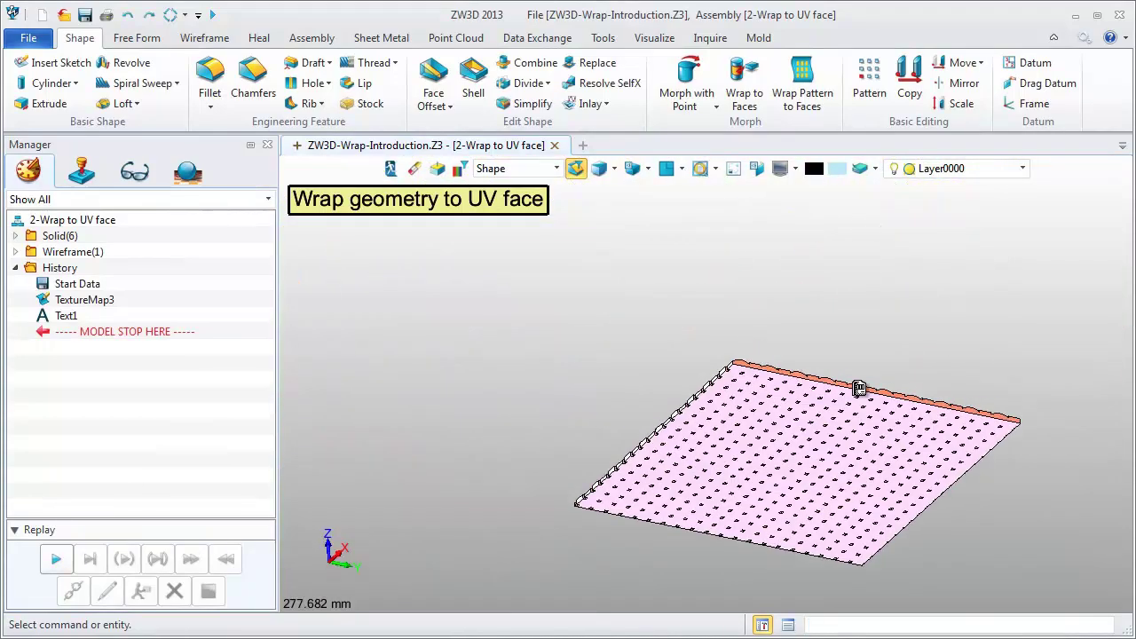
pyautogui.scroll(-3, 761, 293)
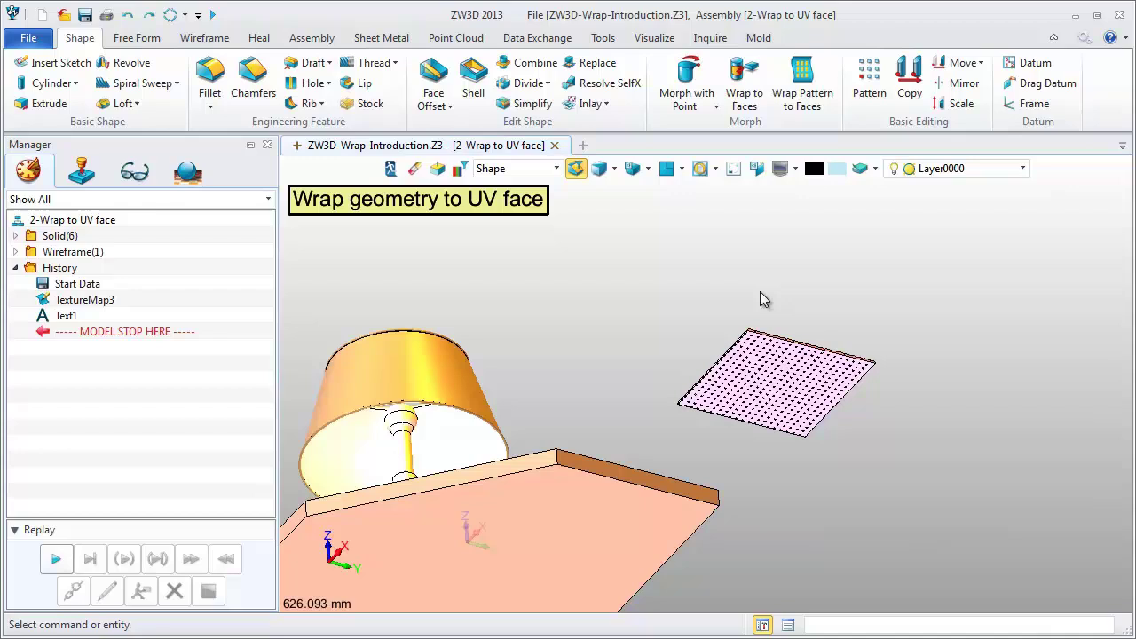
pyautogui.moveTo(744, 266)
pyautogui.mouseDown(button='middle')
pyautogui.moveTo(639, 296)
pyautogui.moveTo(673, 284)
pyautogui.moveTo(701, 231)
pyautogui.mouseUp(button='middle')
pyautogui.click(744, 85)
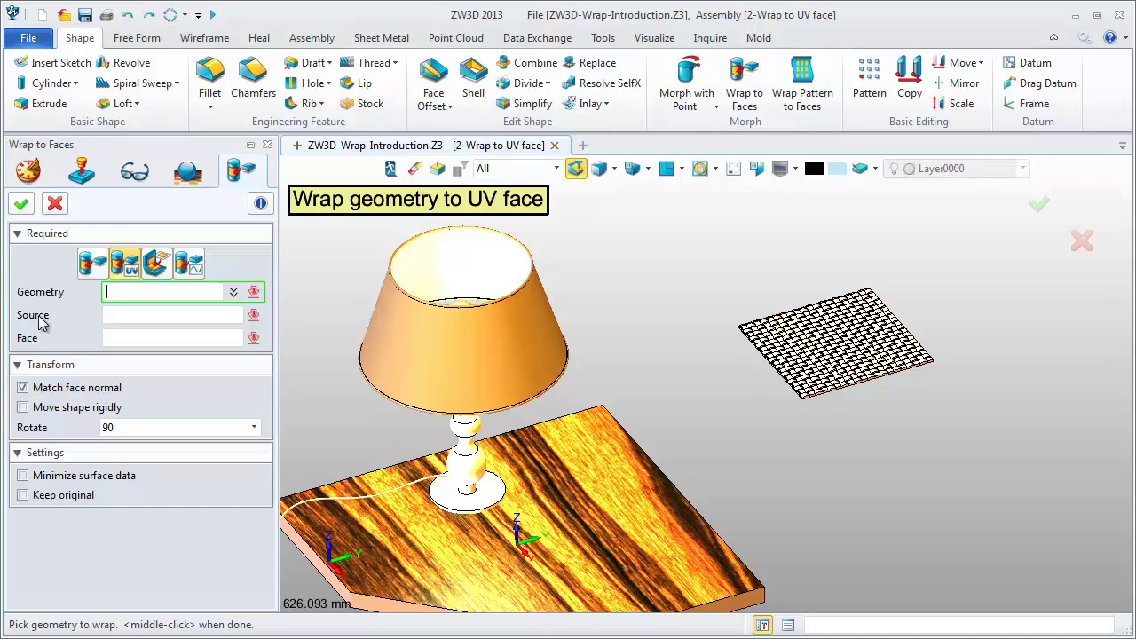
# Cancel the wrap and build a ruled surface between the sheet's top and bottom edges.
pyautogui.click(59, 206)
pyautogui.click(137, 38)
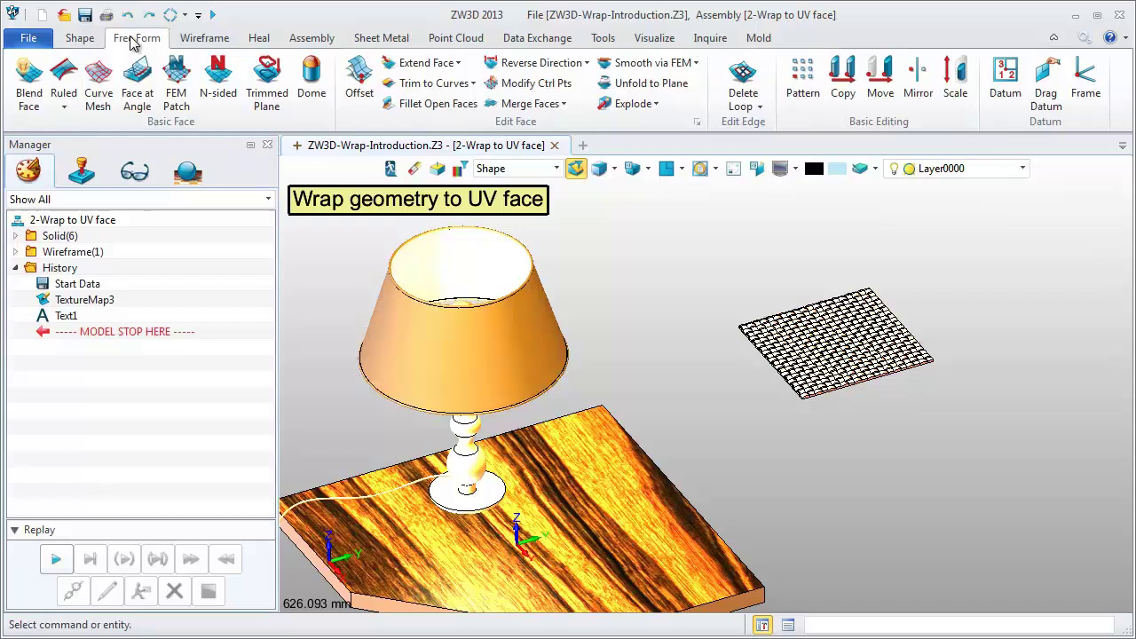
pyautogui.click(64, 79)
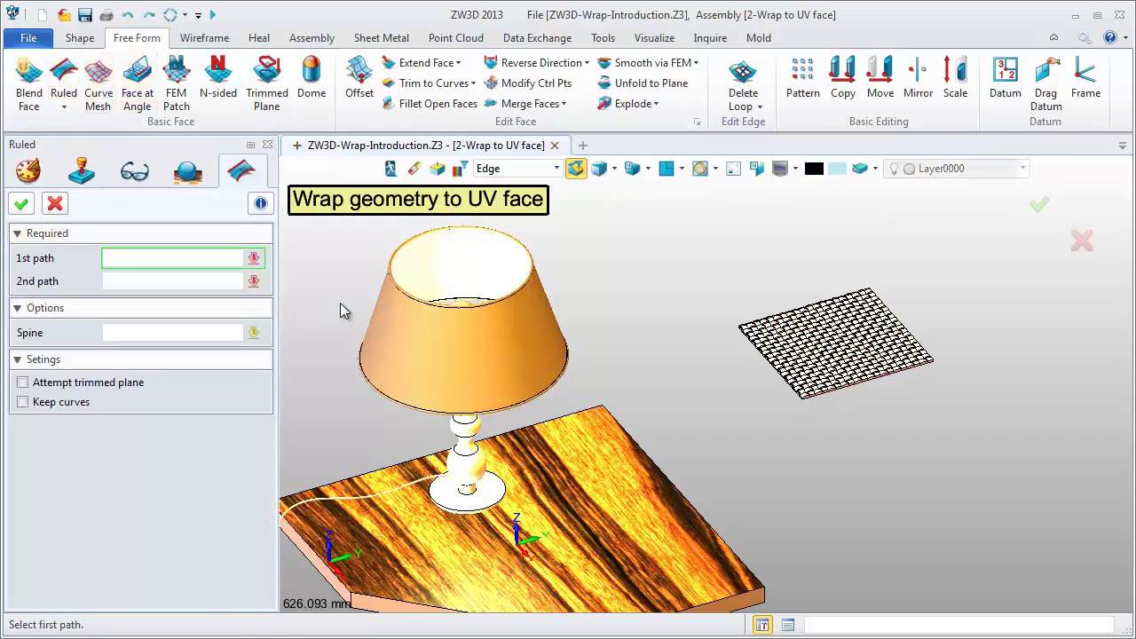
pyautogui.moveTo(880, 477)
pyautogui.mouseDown(button='middle')
pyautogui.moveTo(850, 344)
pyautogui.moveTo(824, 293)
pyautogui.mouseUp(button='middle')
pyautogui.scroll(3, 821, 297)
pyautogui.scroll(3, 819, 301)
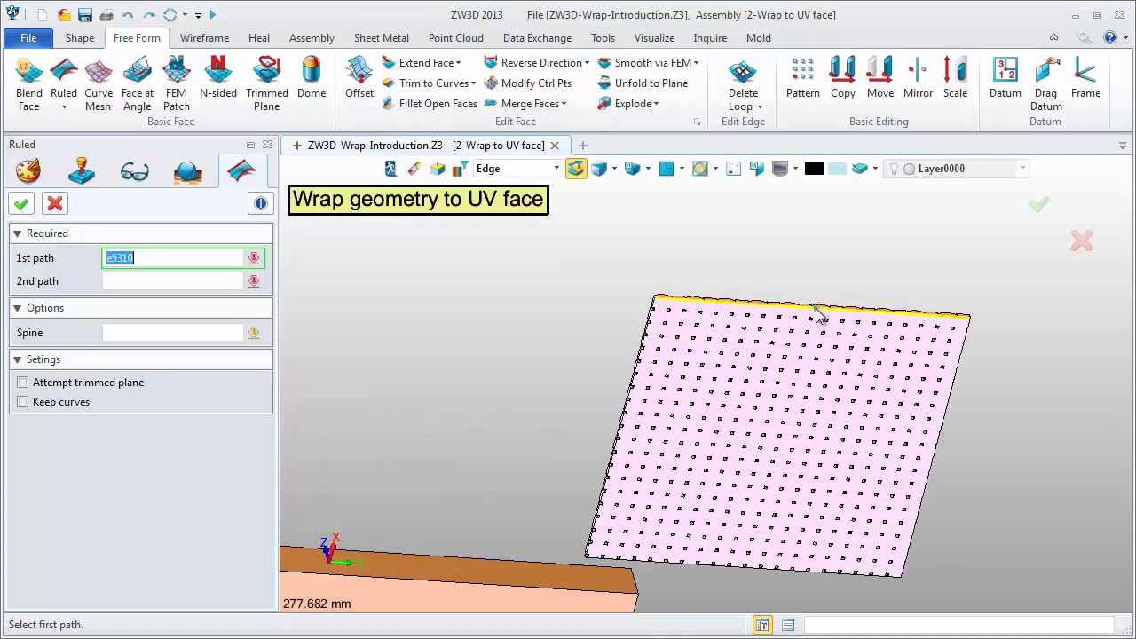
pyautogui.click(816, 311)
pyautogui.click(793, 572)
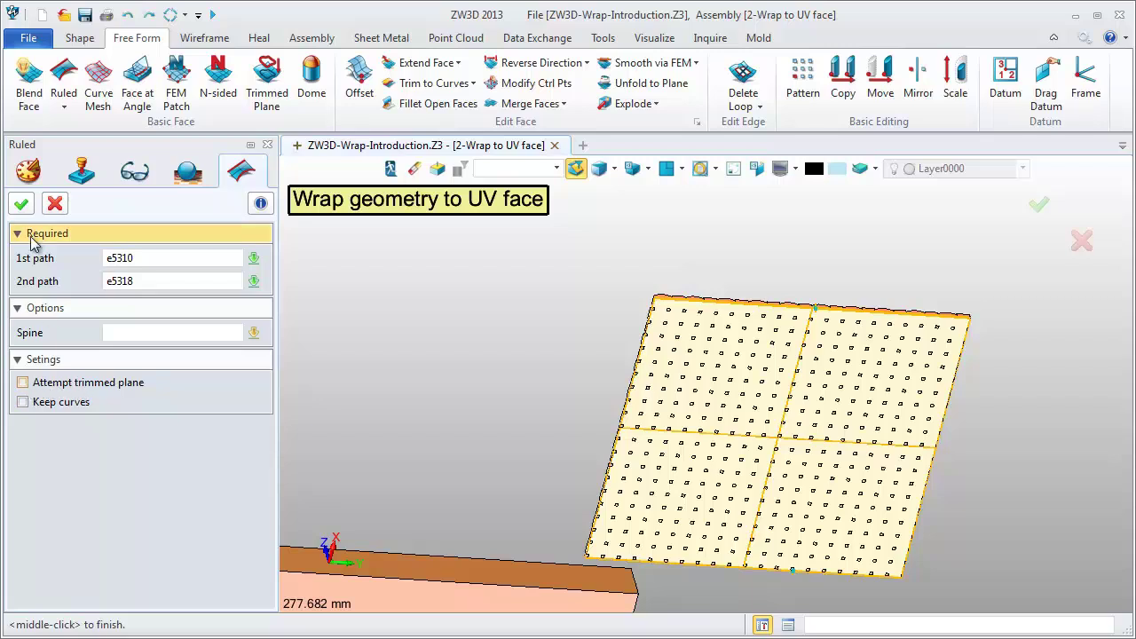
pyautogui.click(26, 208)
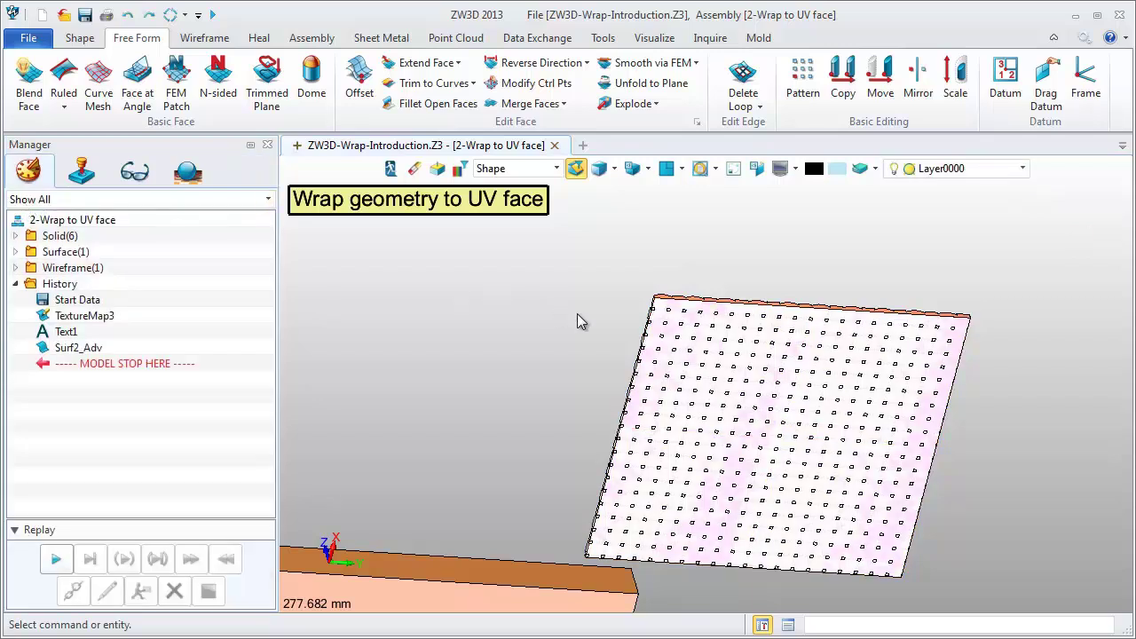
pyautogui.scroll(-3, 697, 266)
pyautogui.scroll(-3, 761, 247)
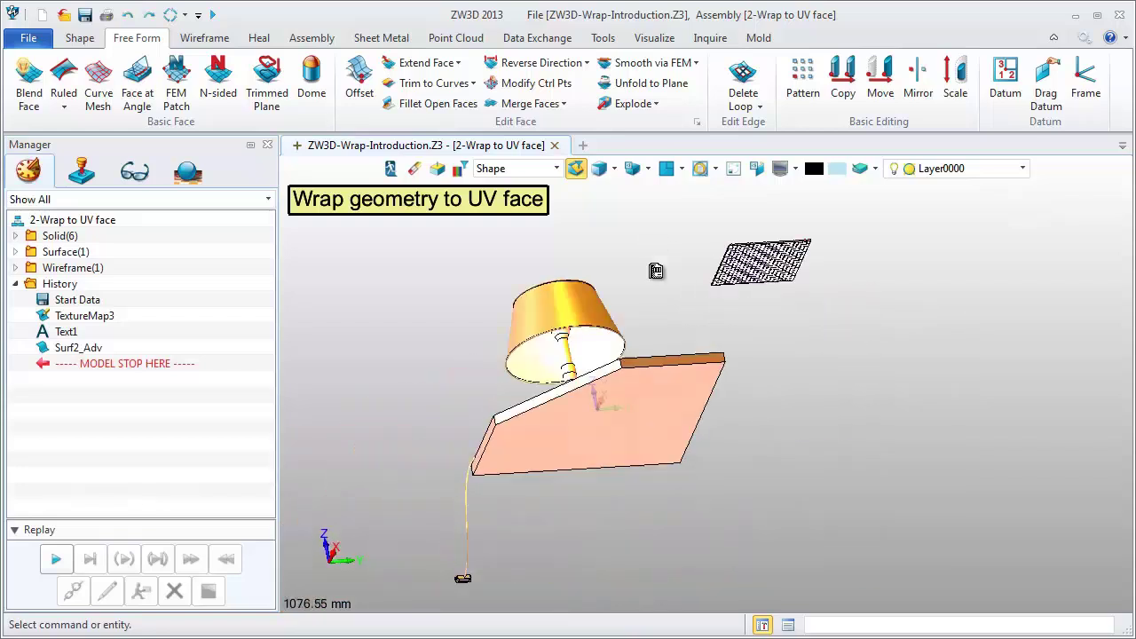
pyautogui.scroll(-2, 660, 321)
# Start a UV-face wrap with the patterned plate as the geometry to wrap.
pyautogui.click(79, 38)
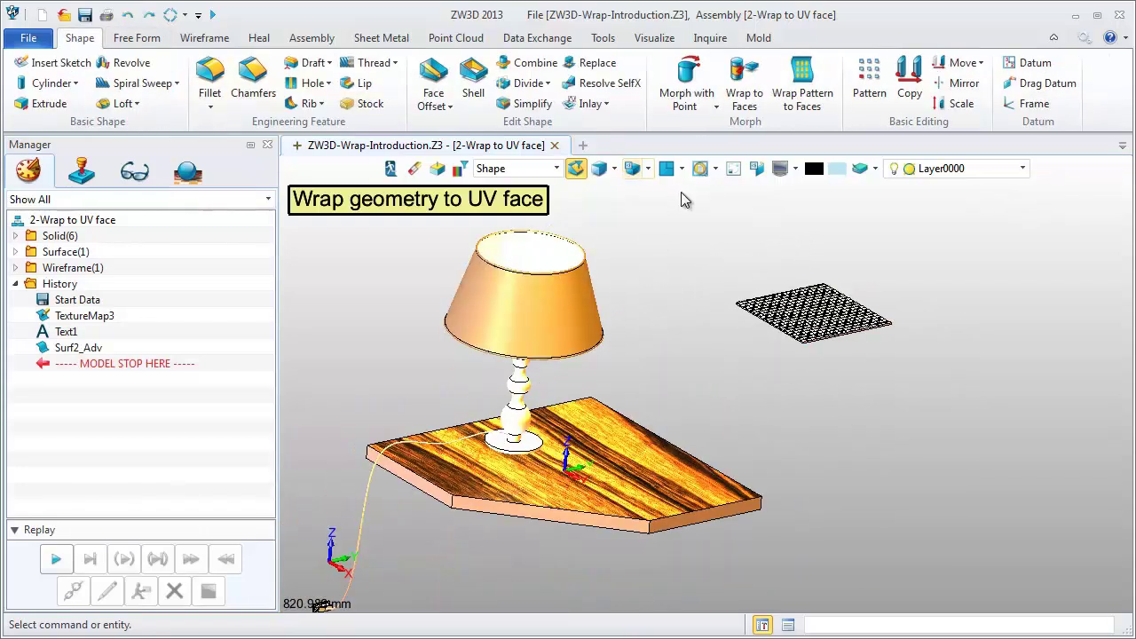
pyautogui.click(744, 84)
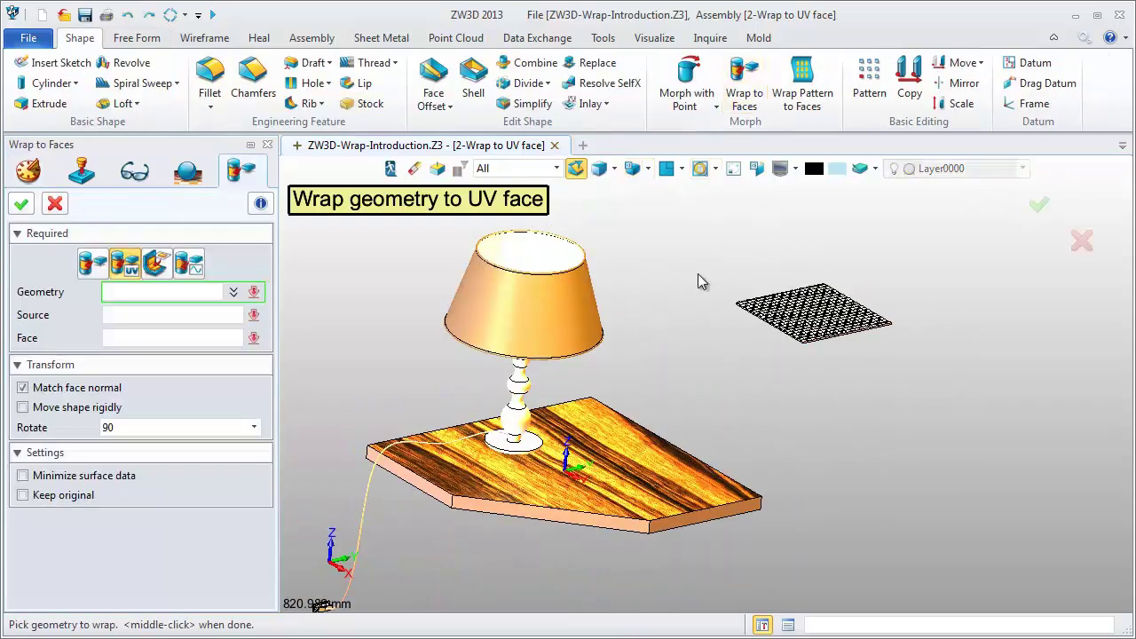
pyautogui.click(823, 309)
pyautogui.middleClick(821, 457)
pyautogui.scroll(5, 735, 319)
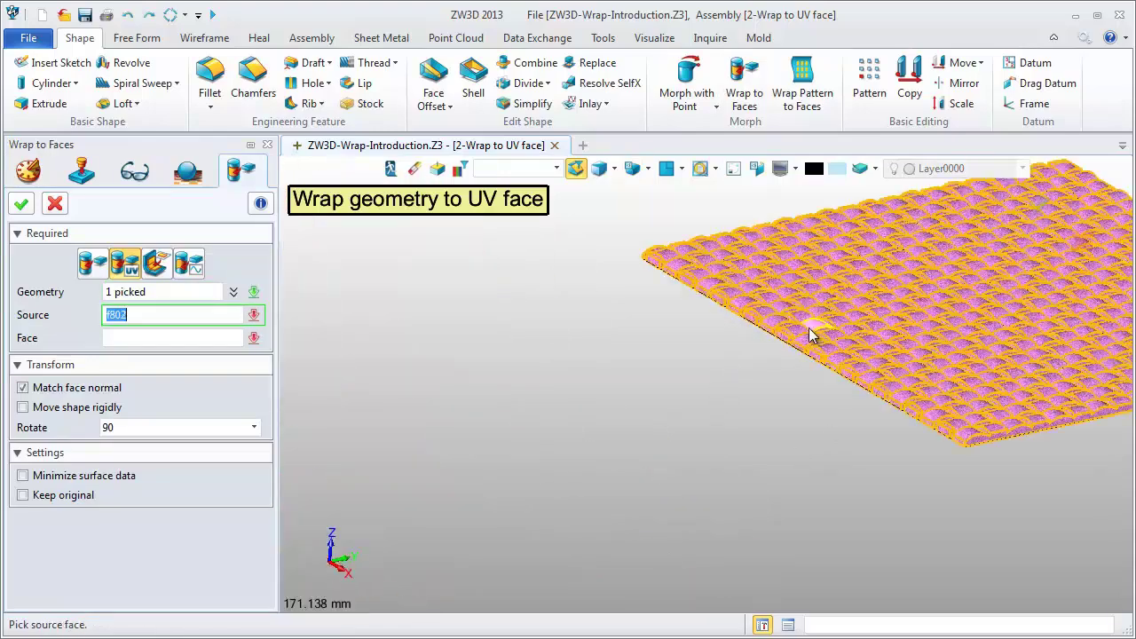
pyautogui.scroll(5, 811, 330)
pyautogui.scroll(-3, 843, 510)
# Use the plate's flat face as source and the lampshade as destination face.
pyautogui.click(848, 510)
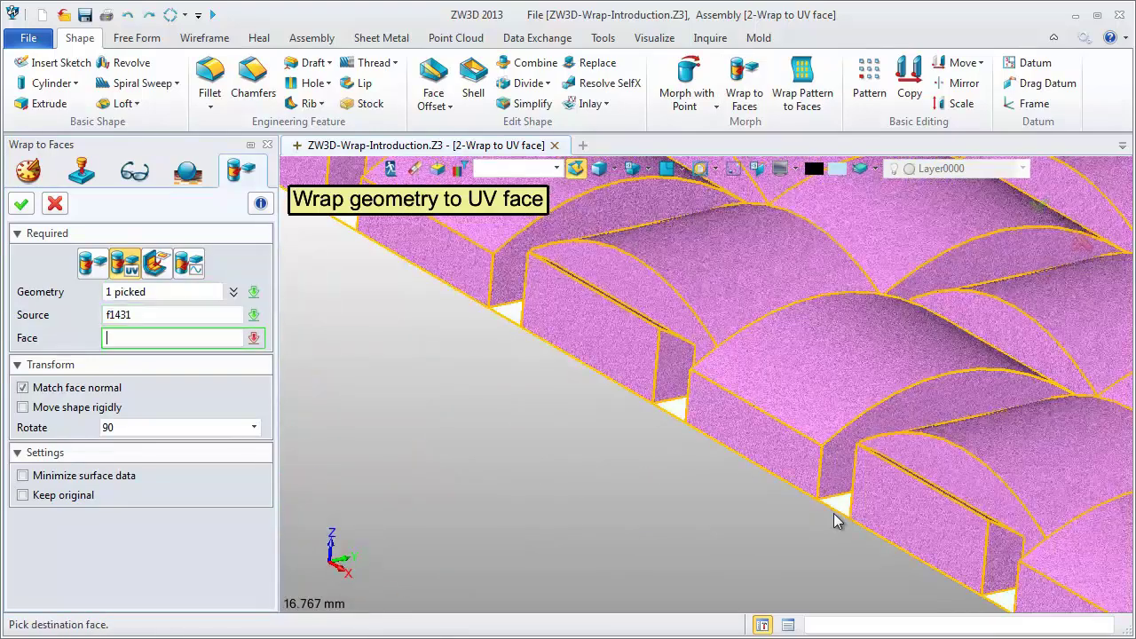
pyautogui.scroll(-3, 848, 507)
pyautogui.scroll(-3, 847, 508)
pyautogui.scroll(-2, 755, 457)
pyautogui.moveTo(641, 344); pyautogui.dragTo(756, 314, button='middle')
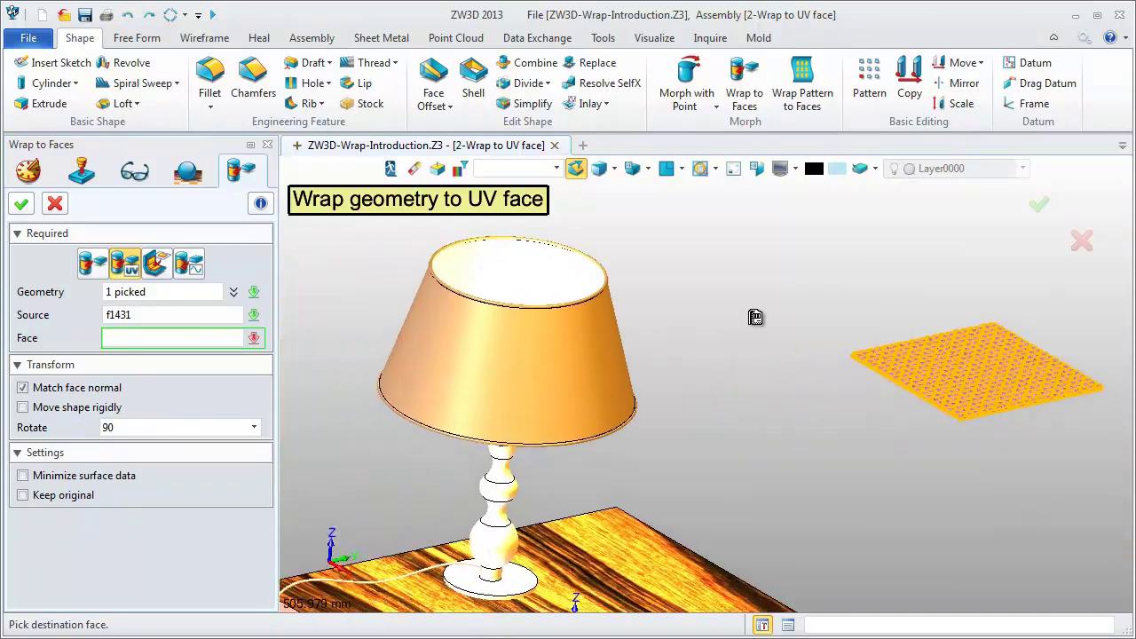
pyautogui.click(547, 379)
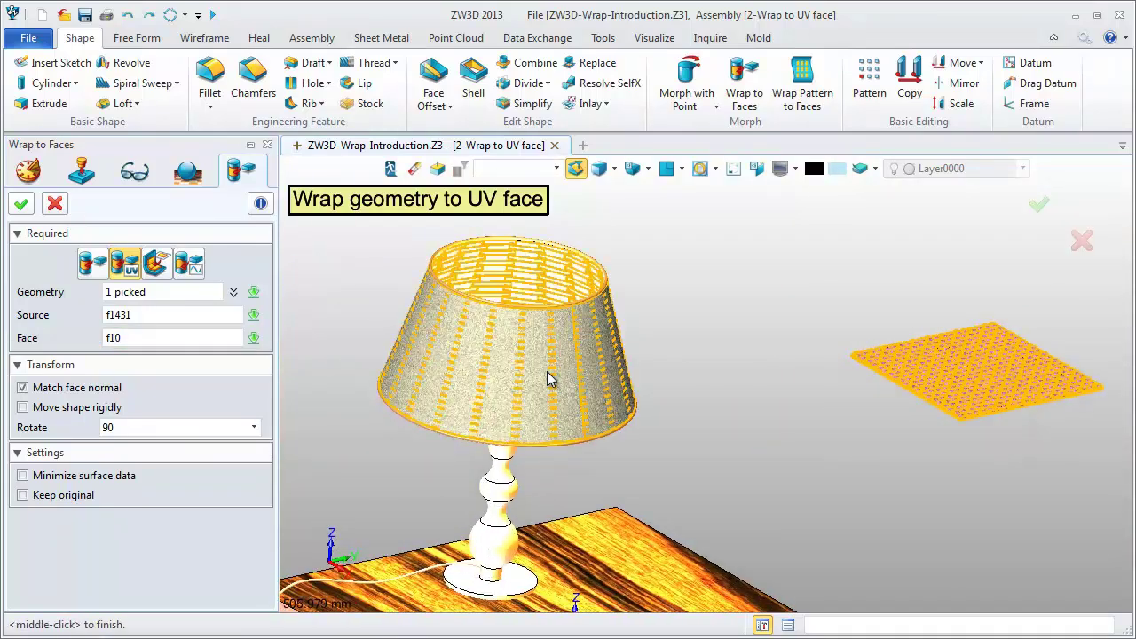
pyautogui.scroll(2, 389, 299)
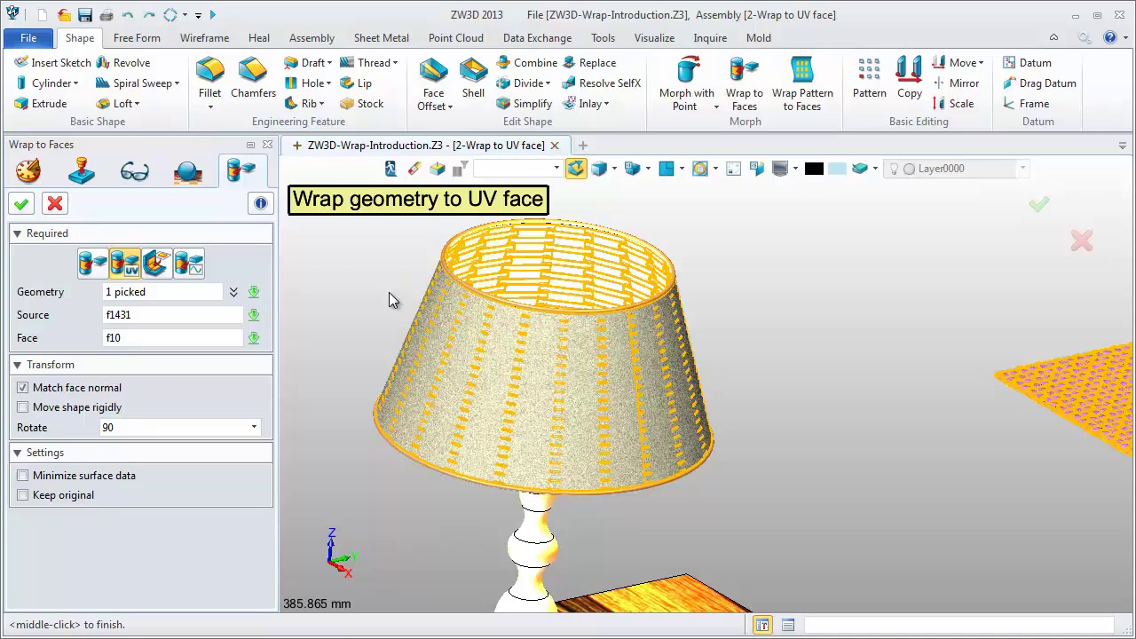
pyautogui.scroll(2, 389, 299)
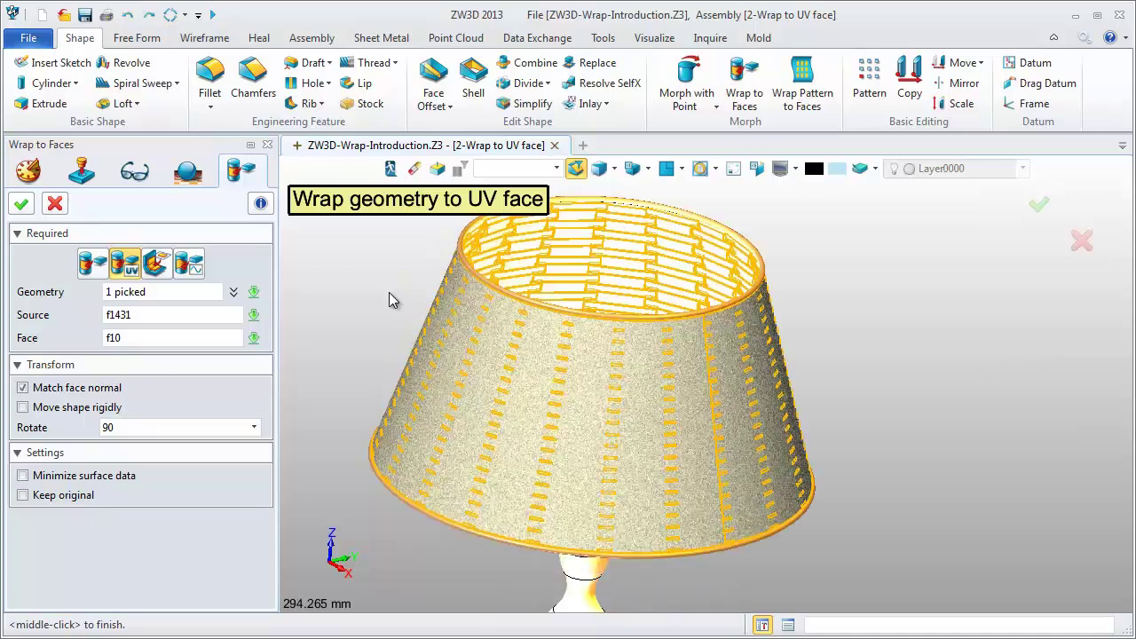
# Uncheck Match face normal so tiles run around the shade, and apply the wrap.
pyautogui.click(23, 391)
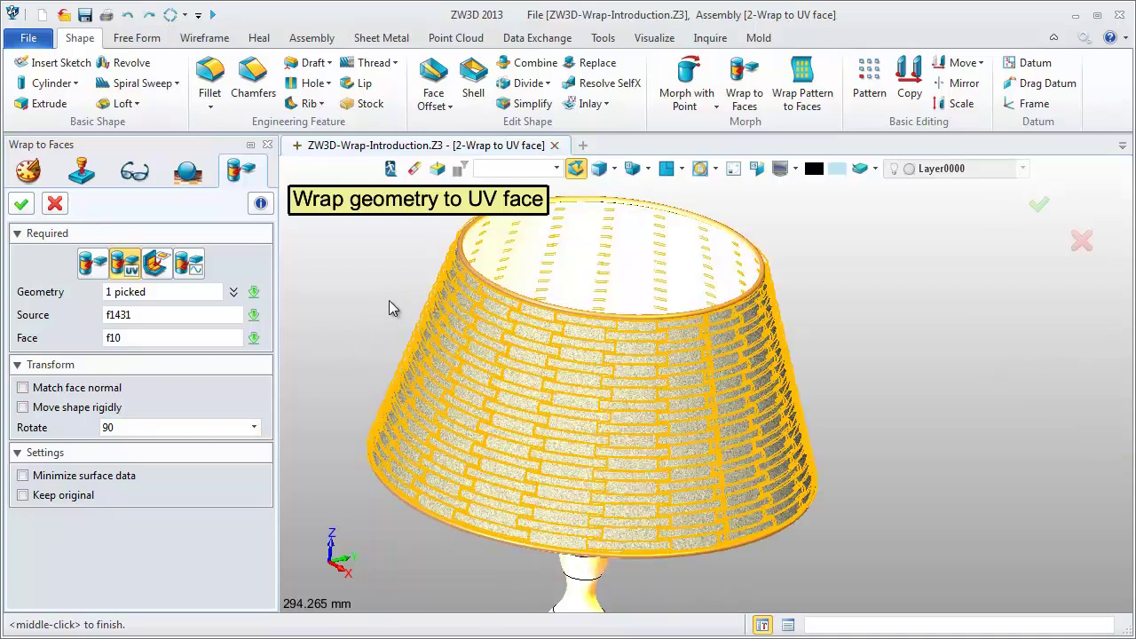
pyautogui.click(22, 203)
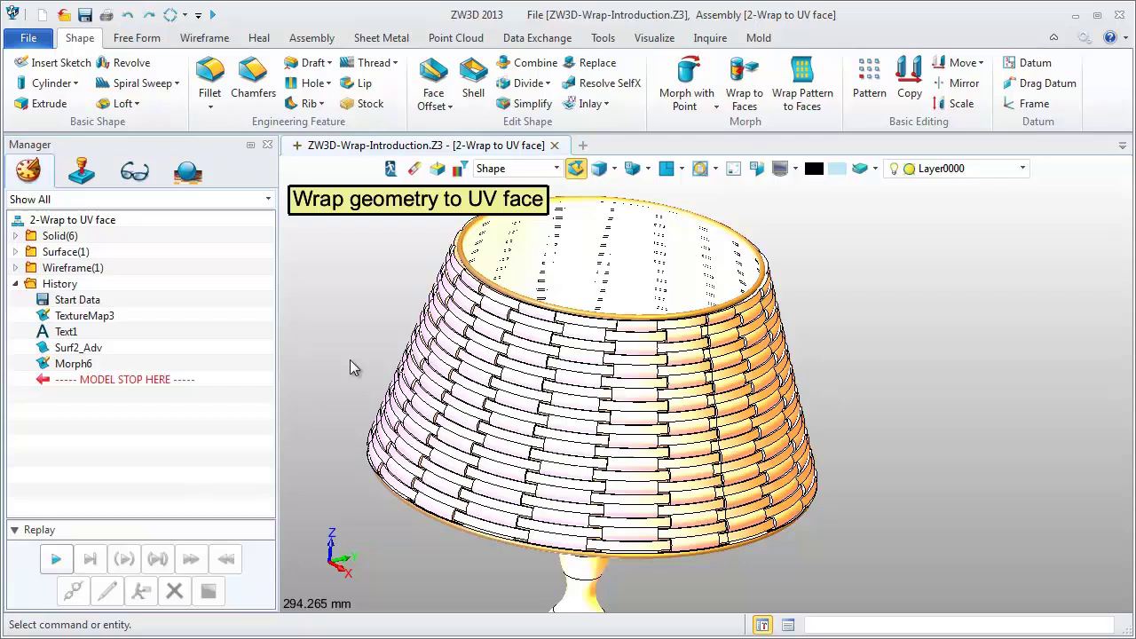
pyautogui.scroll(3, 622, 413)
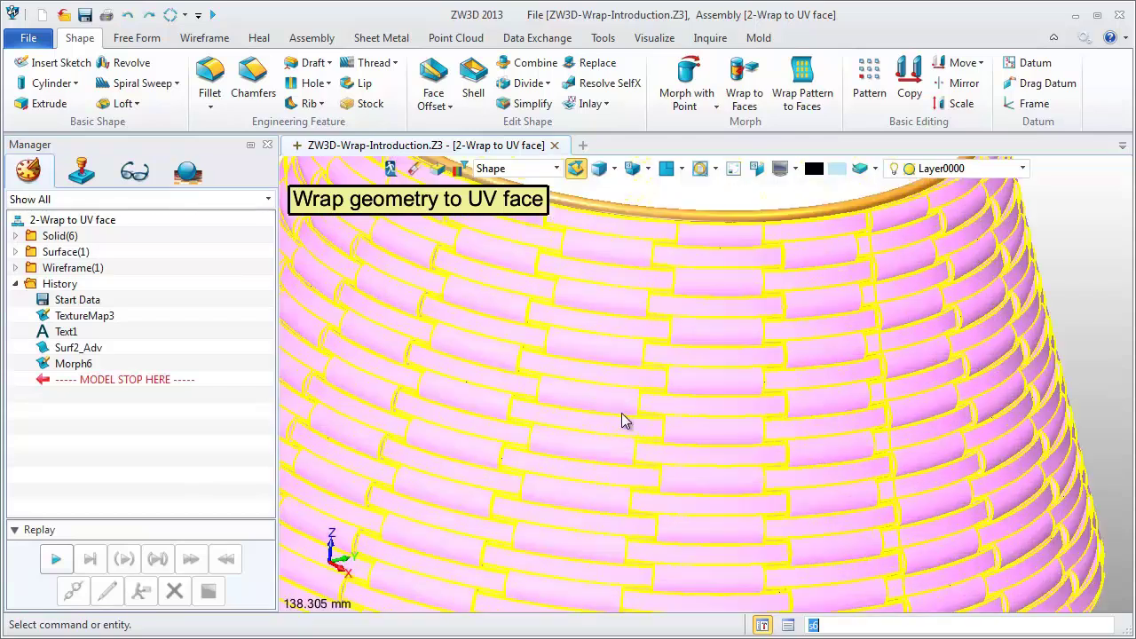
pyautogui.scroll(-2, 621, 413)
pyautogui.scroll(-4, 622, 413)
pyautogui.moveTo(802, 479)
pyautogui.mouseDown(button='right')
pyautogui.moveTo(947, 446)
pyautogui.moveTo(925, 429)
pyautogui.mouseUp(button='right')
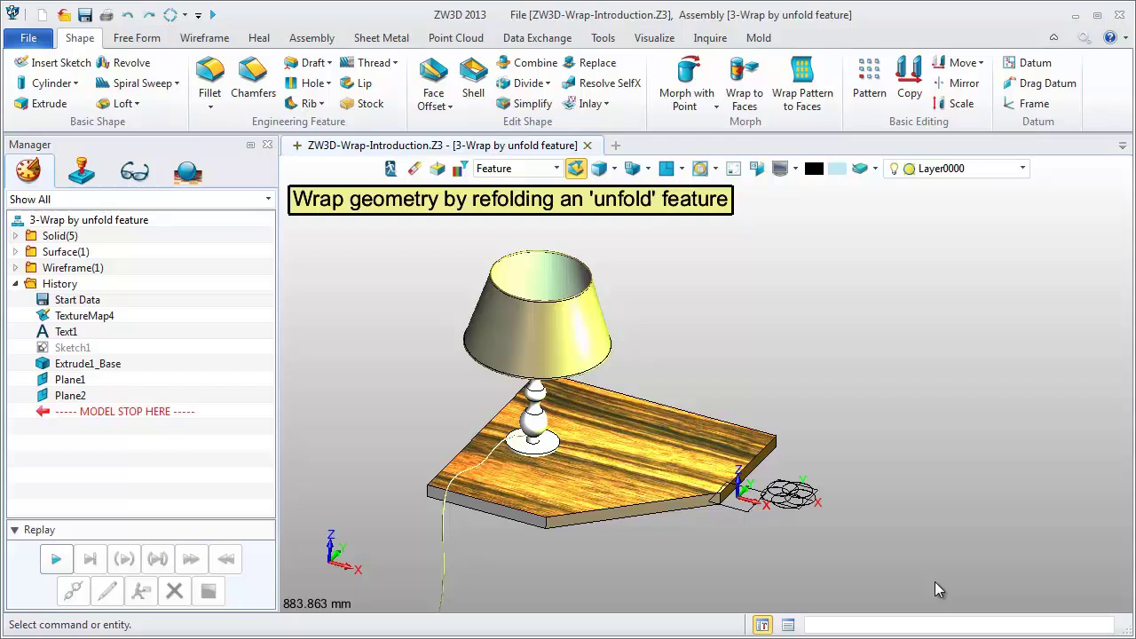
# Try Wrap to Faces in refold mode on the unfold model, then cancel it.
pyautogui.click(753, 99)
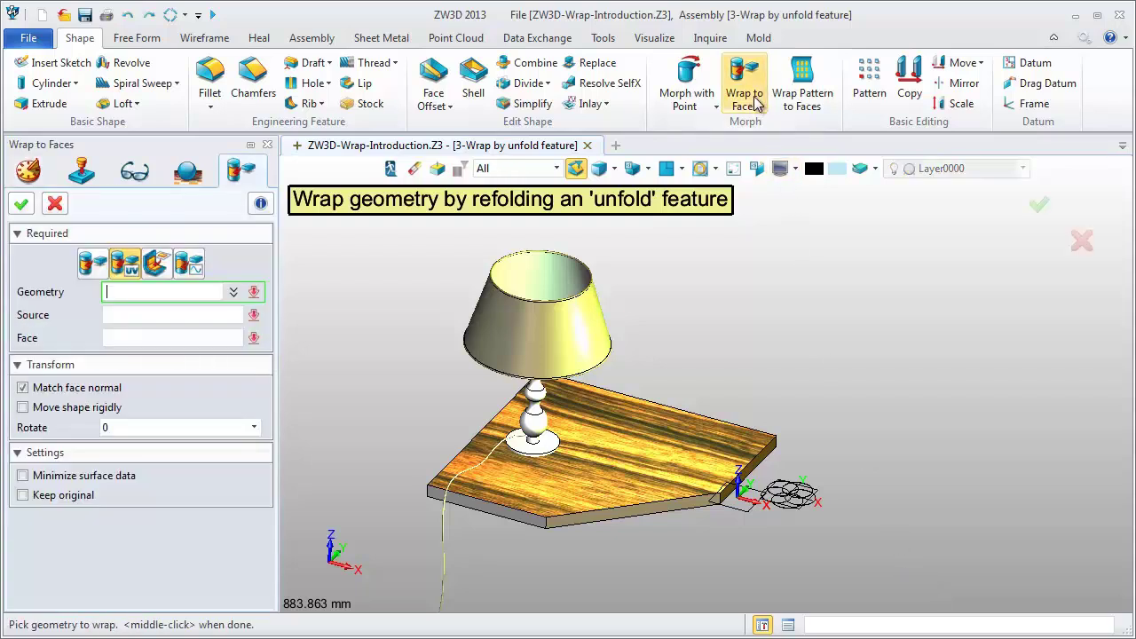
pyautogui.click(160, 271)
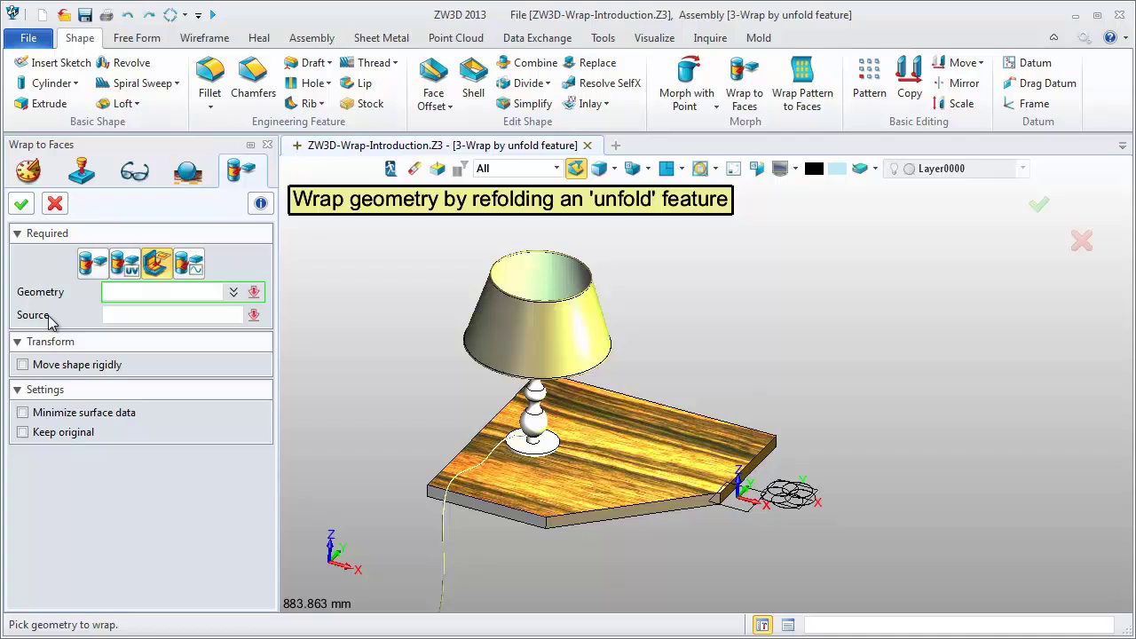
pyautogui.click(54, 204)
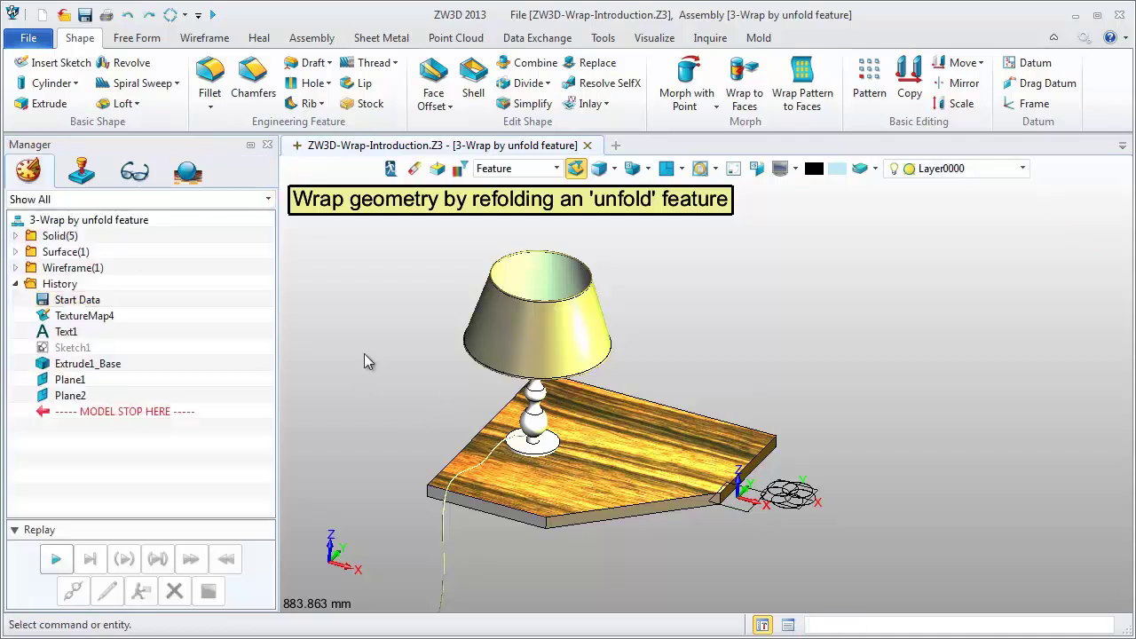
# Unfold the lampshade face onto a plane as a flat arc strip.
pyautogui.click(137, 38)
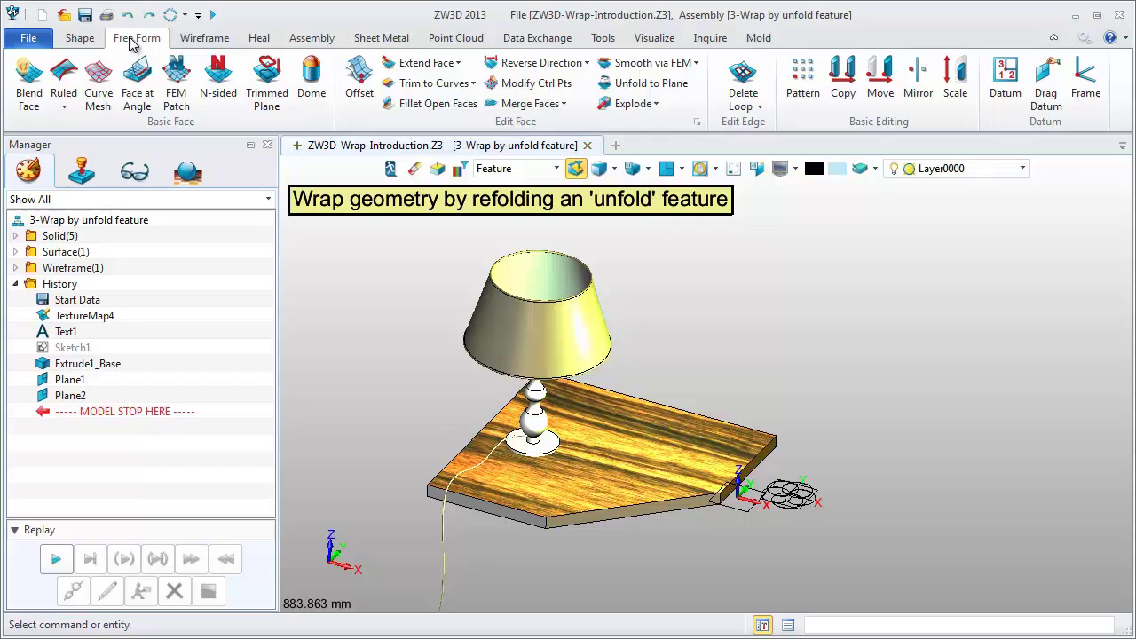
pyautogui.click(634, 83)
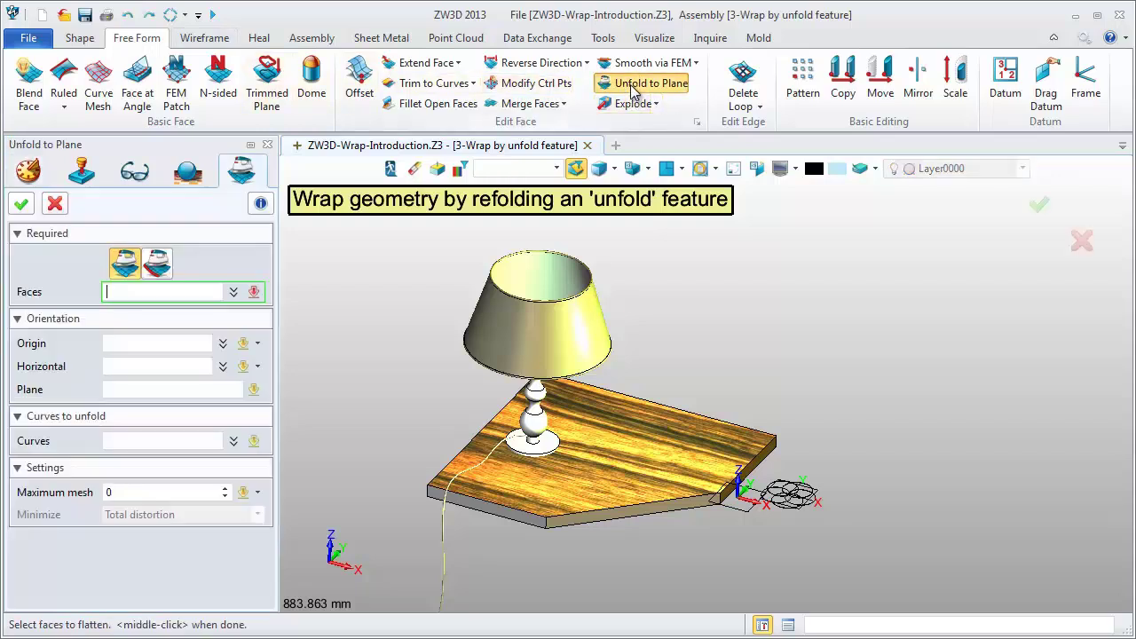
pyautogui.click(602, 325)
pyautogui.middleClick(658, 314)
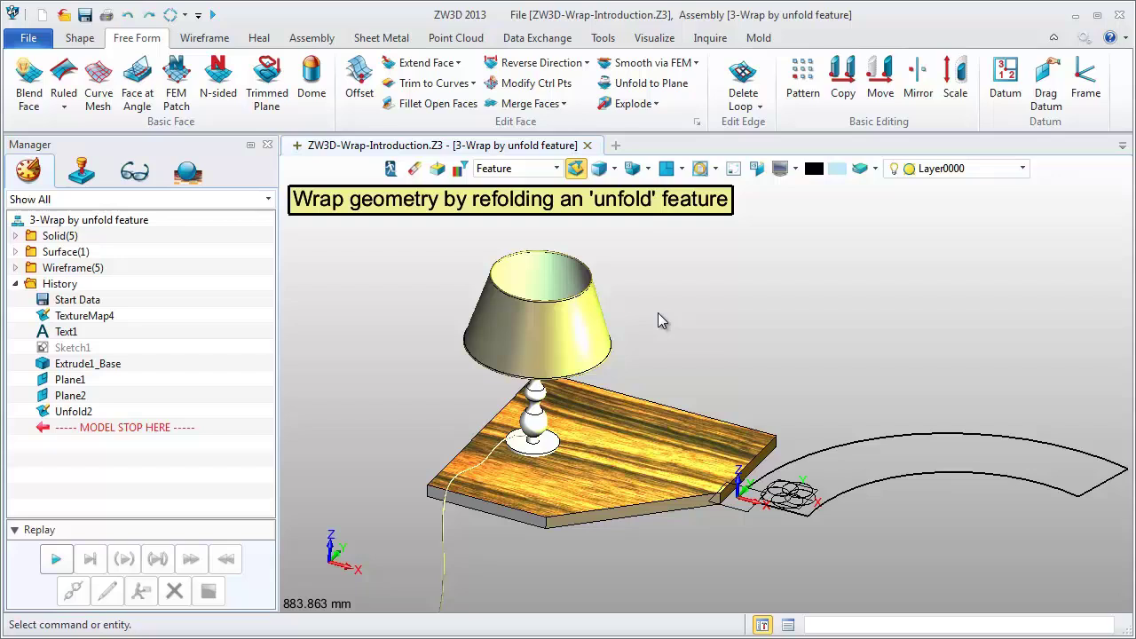
# Pattern the flower sketch along the arc curve: 6 copies, 145 apart.
pyautogui.click(801, 107)
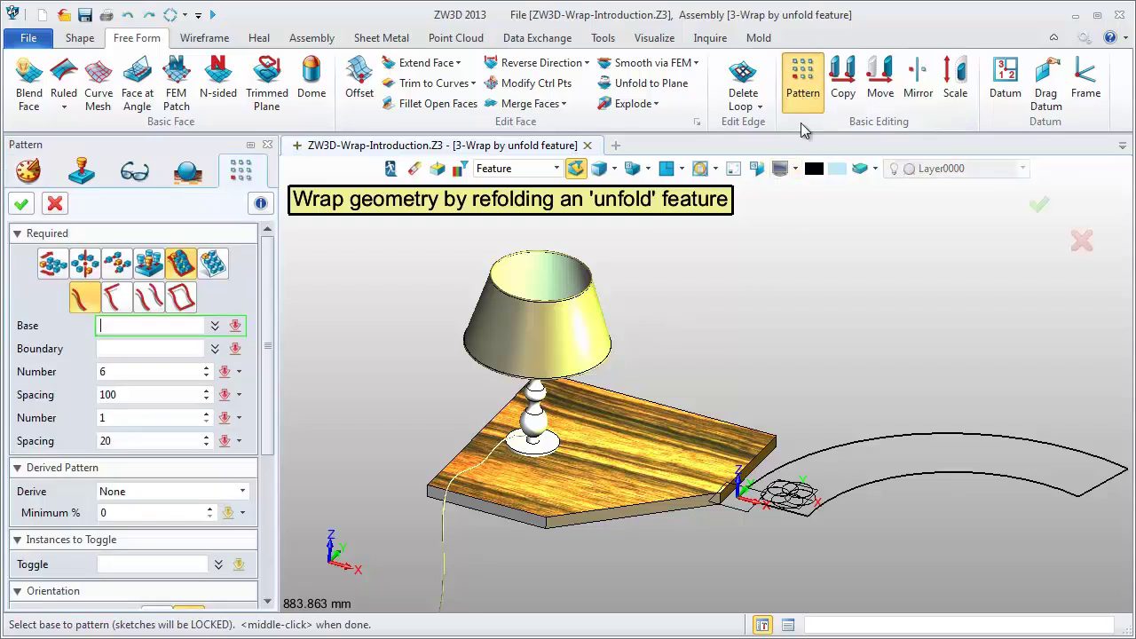
pyautogui.click(799, 495)
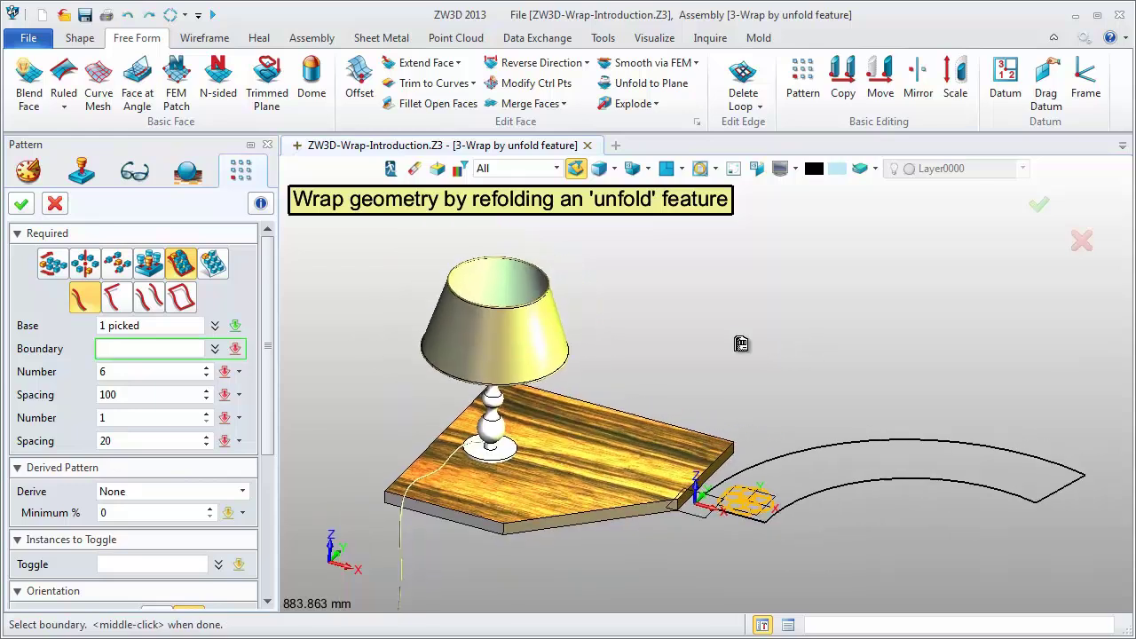
pyautogui.click(730, 450)
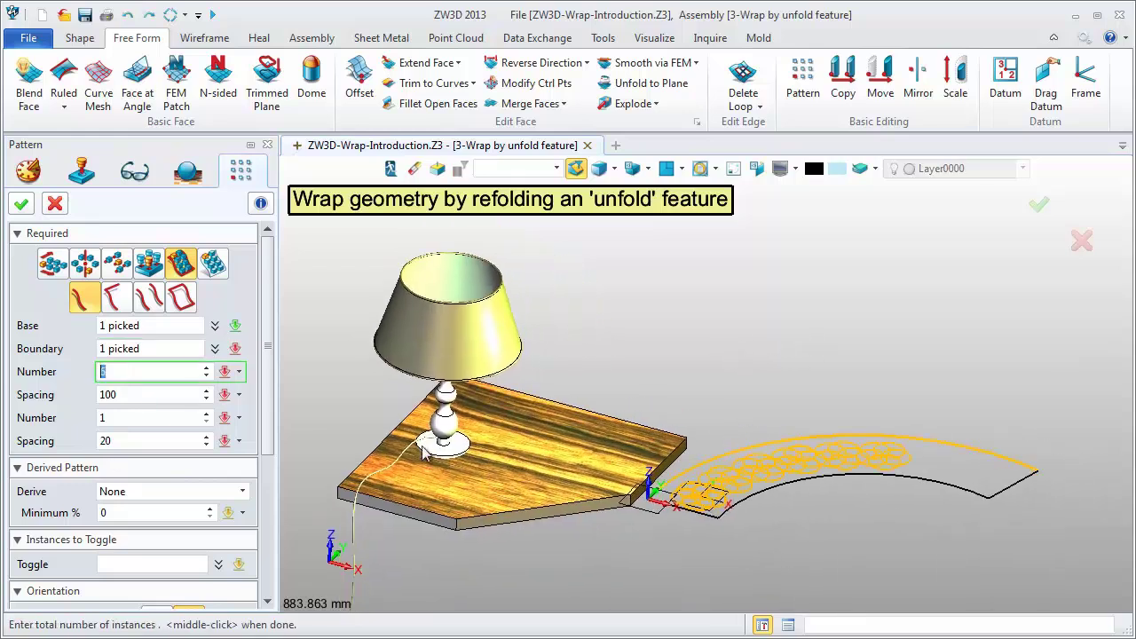
pyautogui.click(136, 394)
pyautogui.write('102')
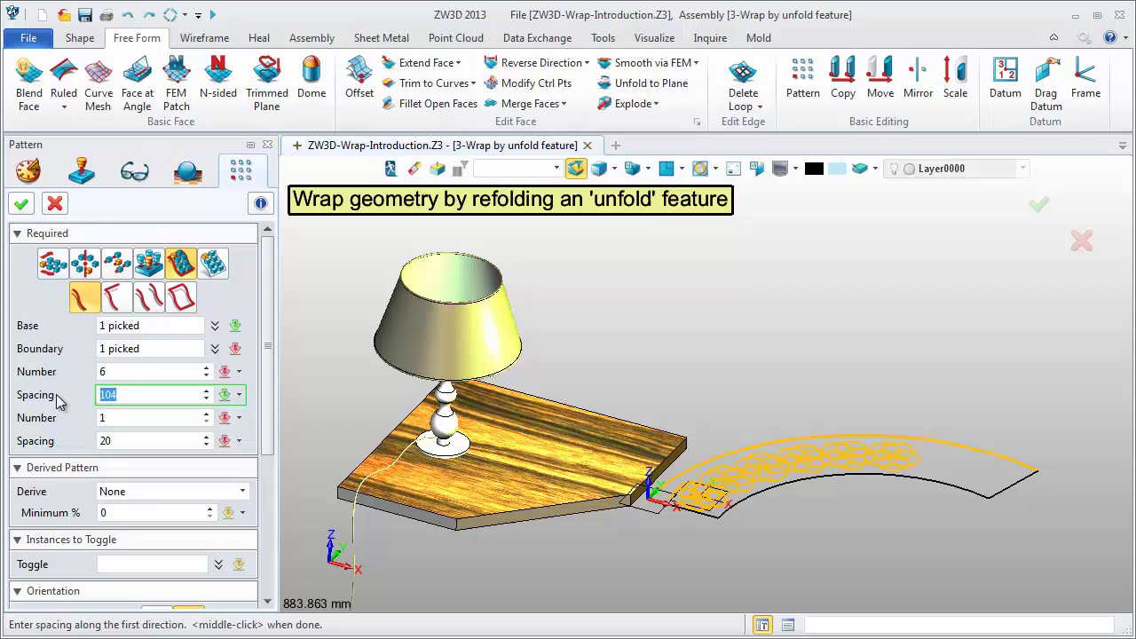
pyautogui.write('145')
pyautogui.press('Tab')
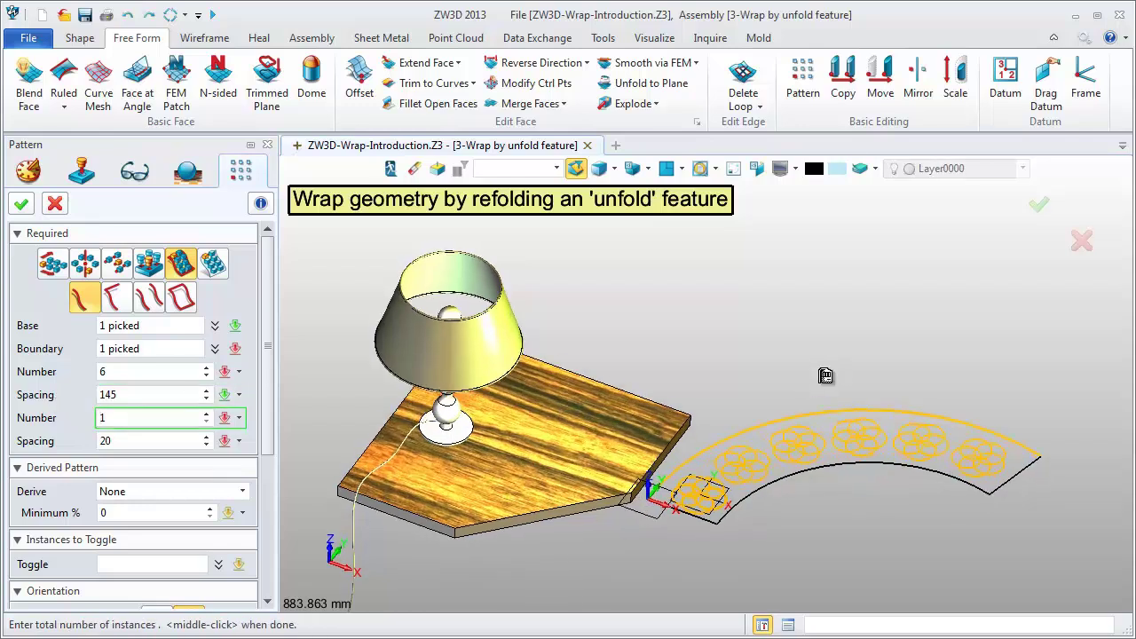
pyautogui.moveTo(781, 395); pyautogui.dragTo(834, 390, button='right')
pyautogui.click(21, 203)
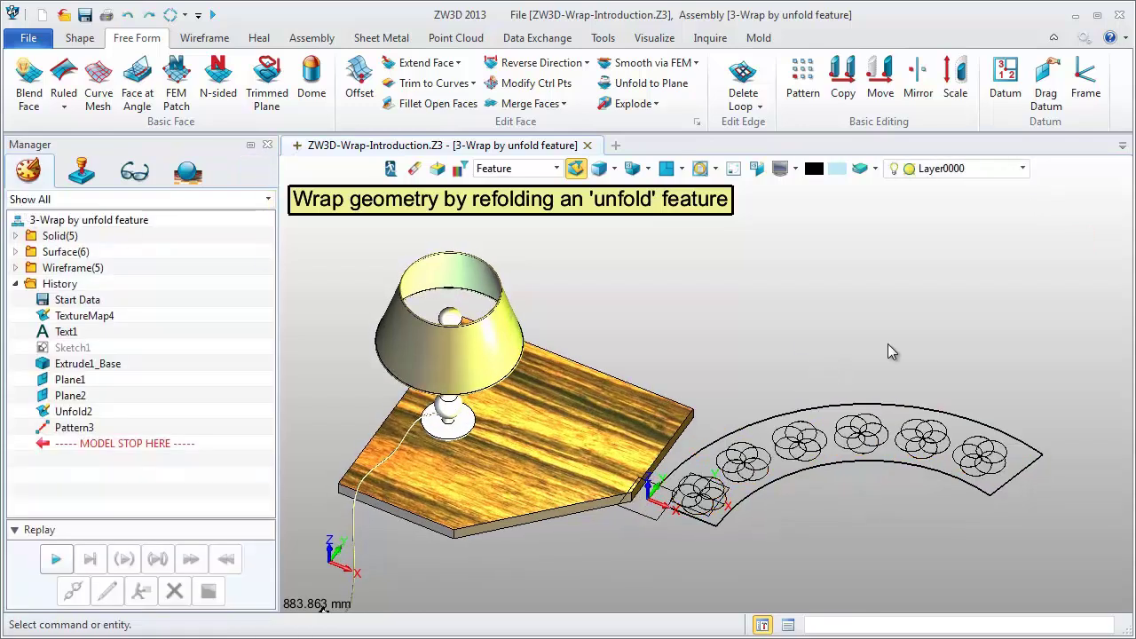
pyautogui.moveTo(880, 327); pyautogui.dragTo(868, 304, button='right')
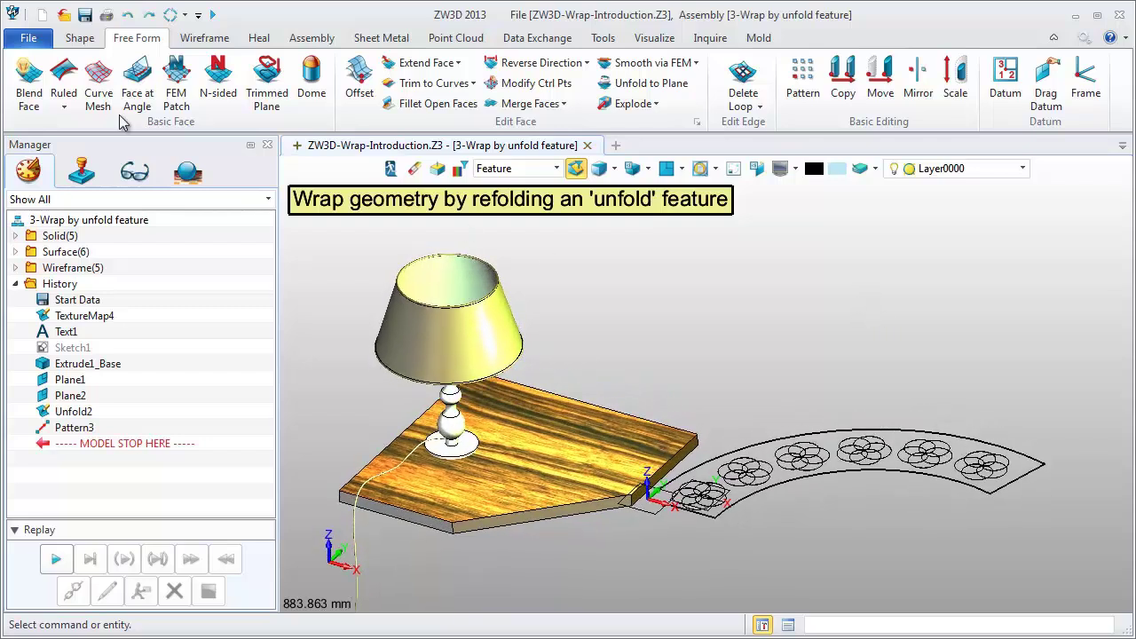
# Refold the six flowers from the unfolded strip back onto the lampshade.
pyautogui.click(80, 38)
pyautogui.click(744, 98)
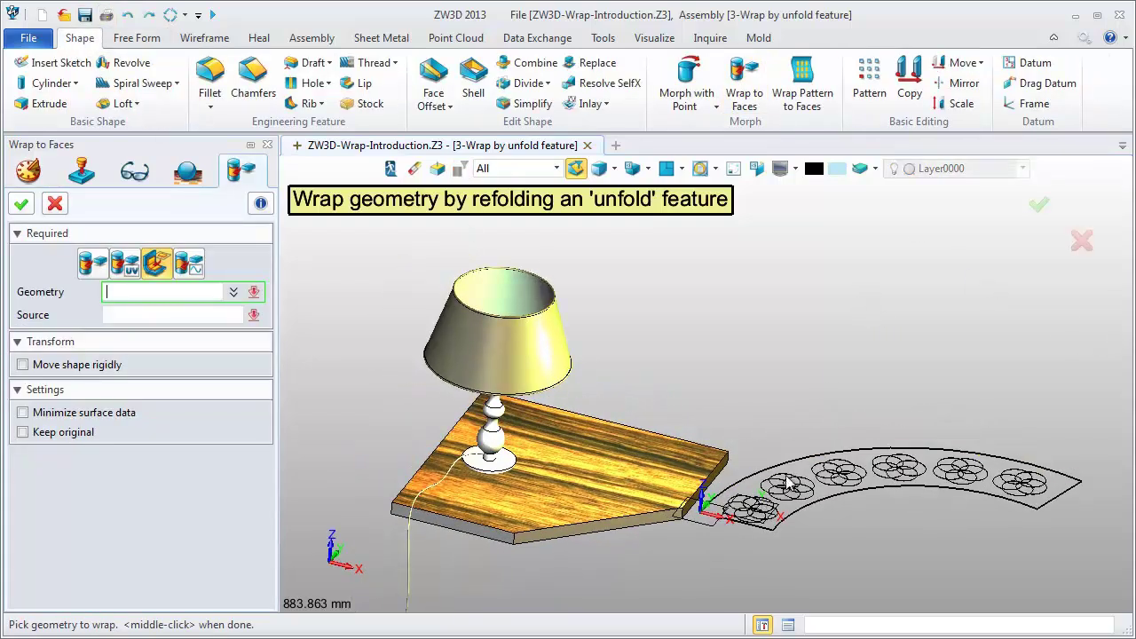
pyautogui.click(852, 478)
pyautogui.click(899, 469)
pyautogui.click(959, 470)
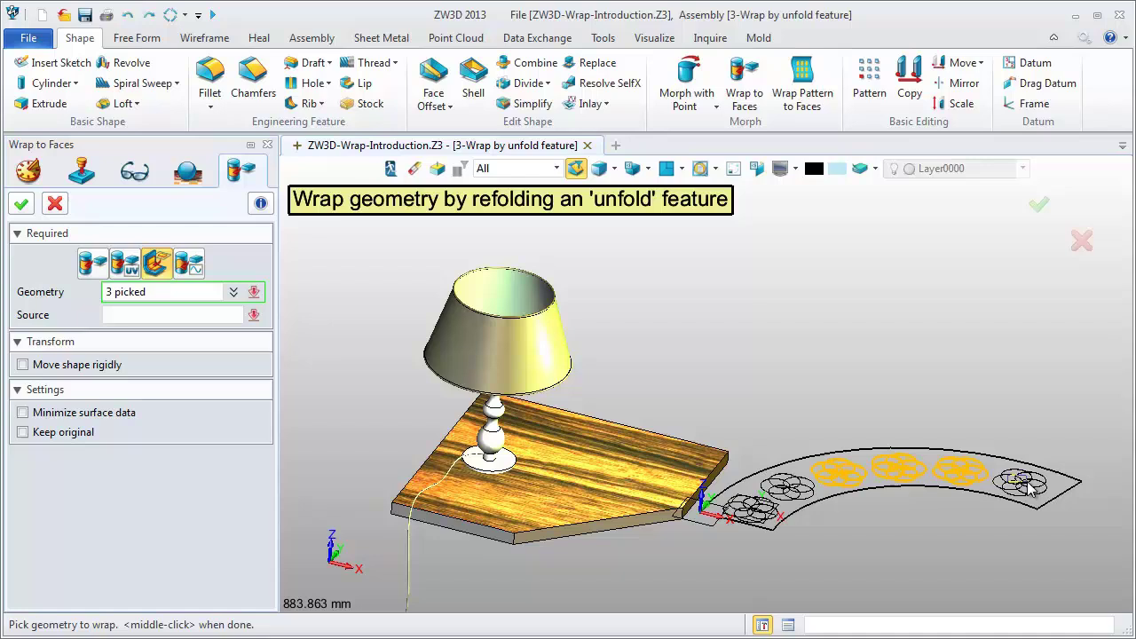
pyautogui.click(1021, 484)
pyautogui.click(784, 490)
pyautogui.click(753, 507)
pyautogui.middleClick(759, 484)
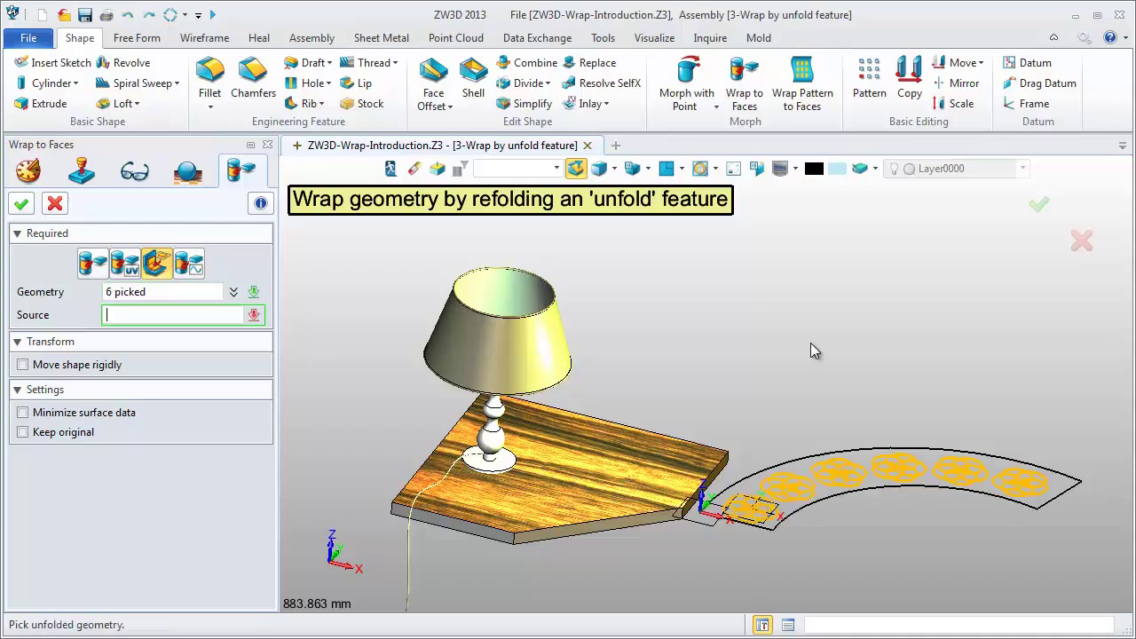
pyautogui.click(758, 480)
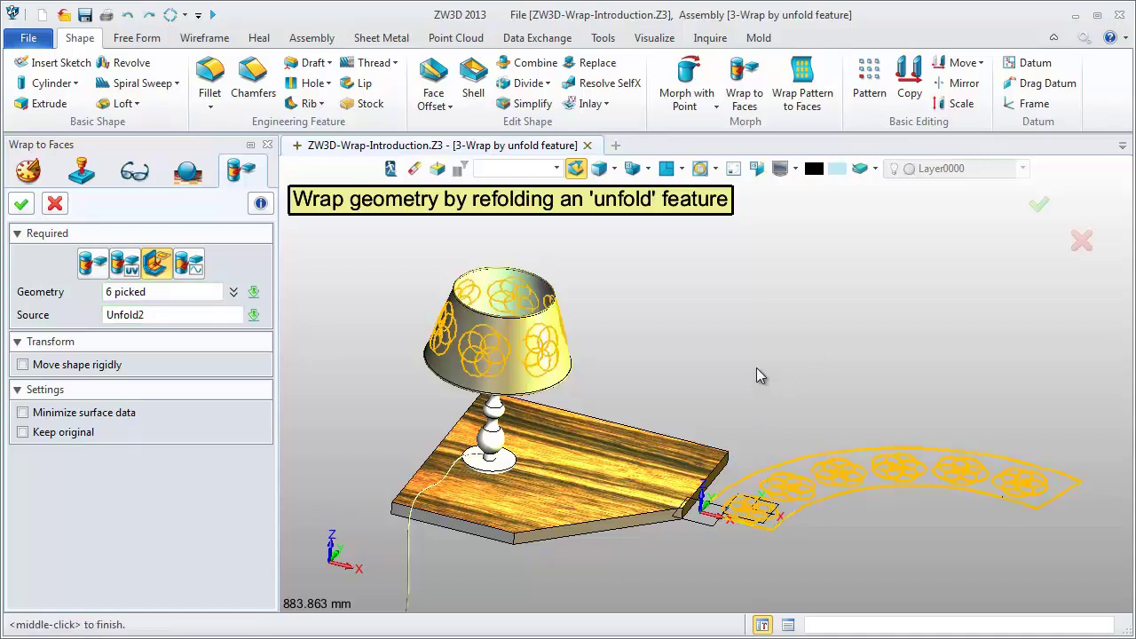
pyautogui.moveTo(756, 369)
pyautogui.mouseDown(button='right')
pyautogui.moveTo(406, 335)
pyautogui.moveTo(933, 406)
pyautogui.moveTo(746, 386)
pyautogui.mouseUp(button='right')
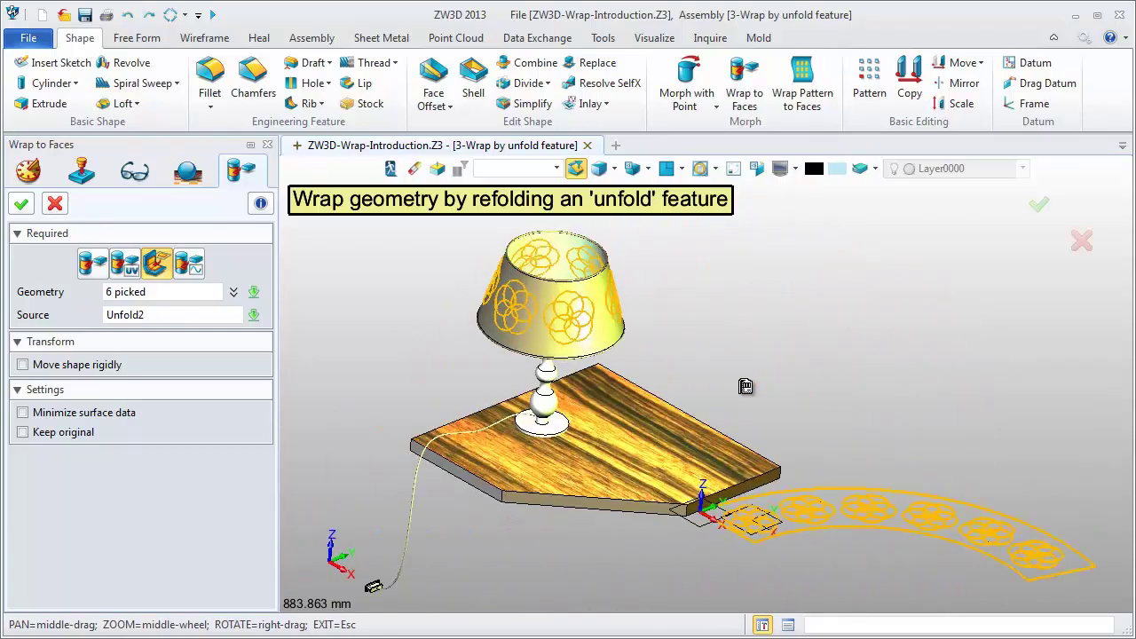
pyautogui.click(20, 204)
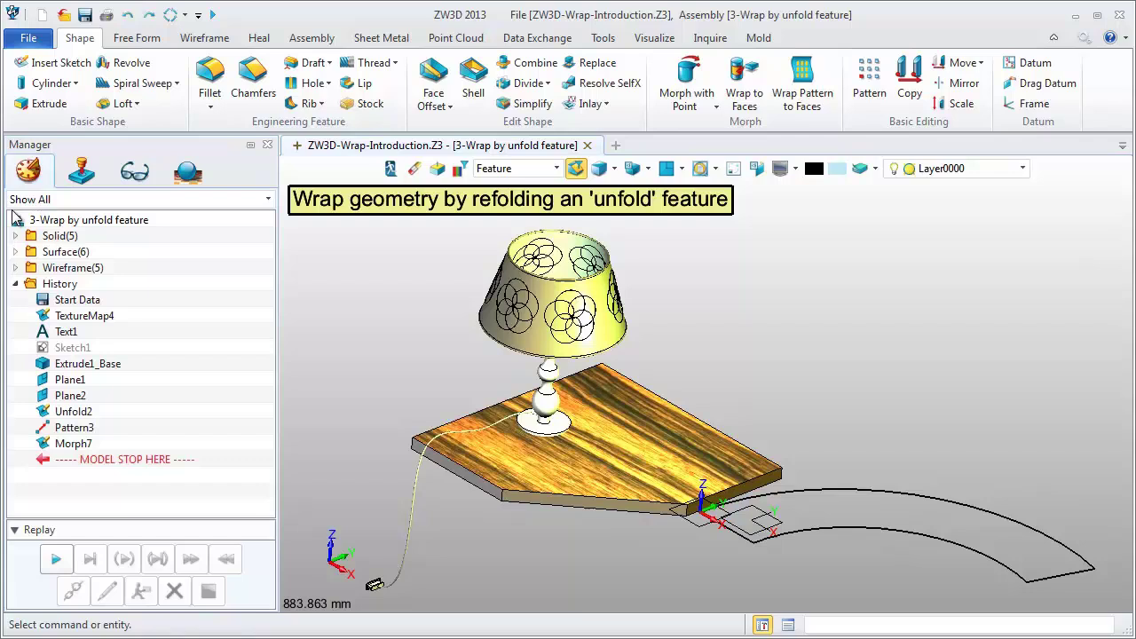
# Erase the leftover flat strip outline beside the table.
pyautogui.moveTo(398, 385)
pyautogui.mouseDown(button='right')
pyautogui.moveTo(393, 355)
pyautogui.moveTo(417, 374)
pyautogui.moveTo(400, 378)
pyautogui.mouseUp(button='right')
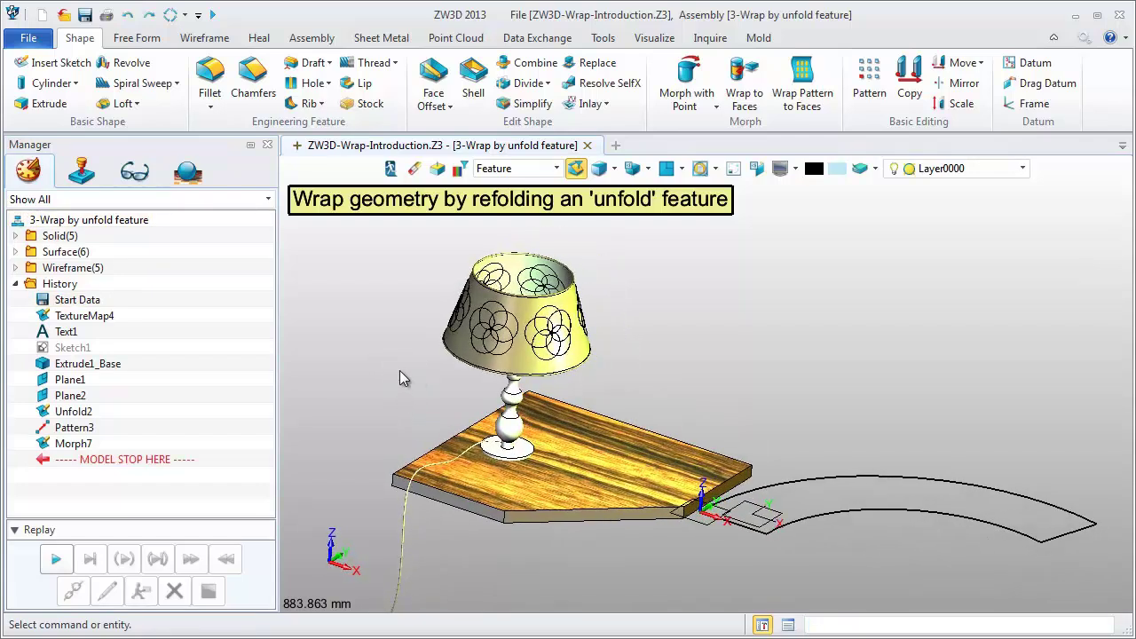
pyautogui.click(414, 168)
pyautogui.click(759, 532)
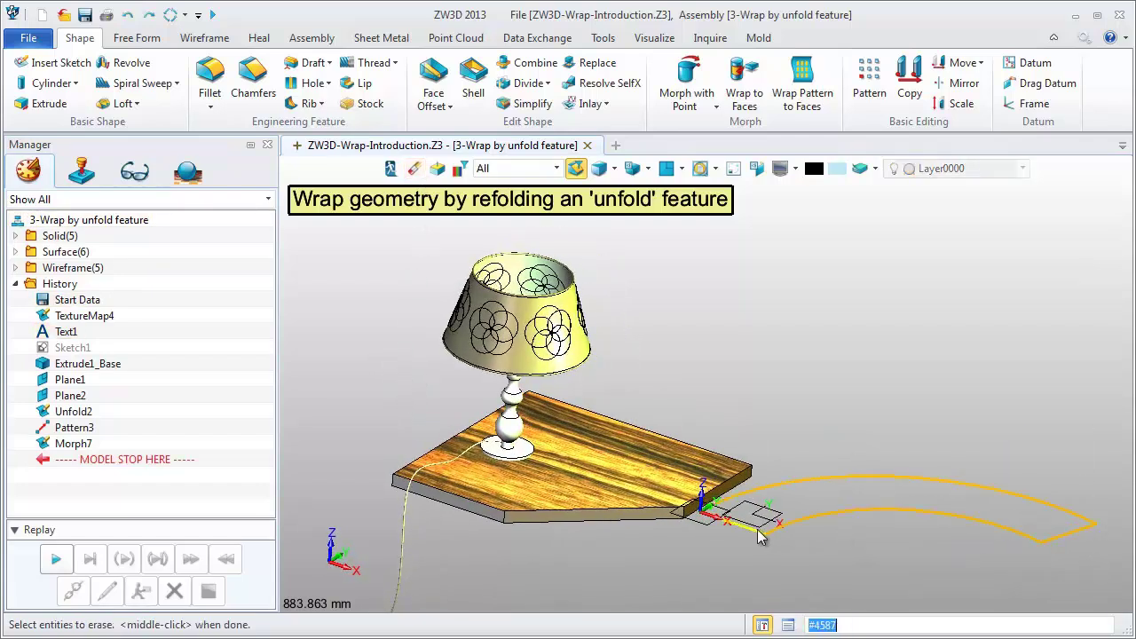
pyautogui.middleClick(854, 377)
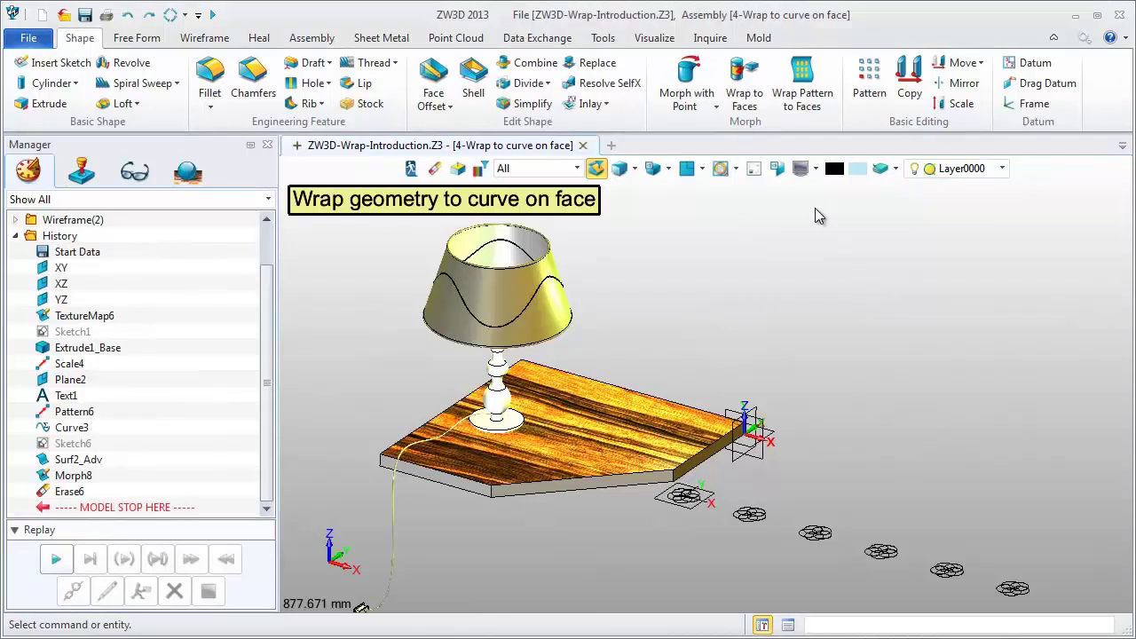
# Wrap the six flower circles from Plane2 onto the lampshade face.
pyautogui.click(744, 94)
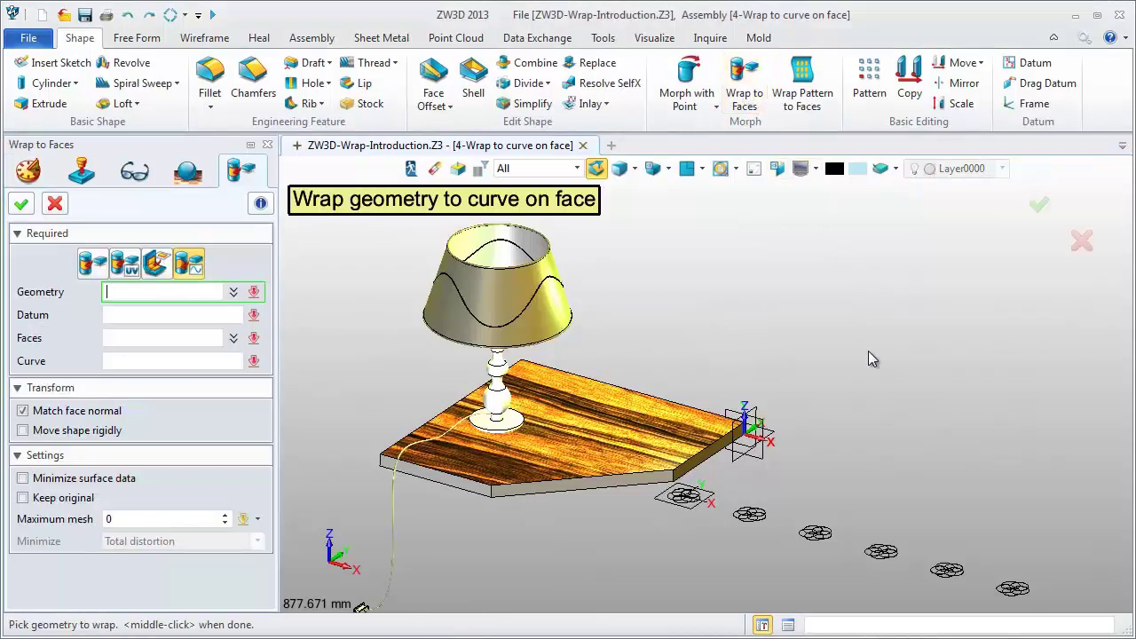
pyautogui.moveTo(687, 487); pyautogui.dragTo(1078, 625)
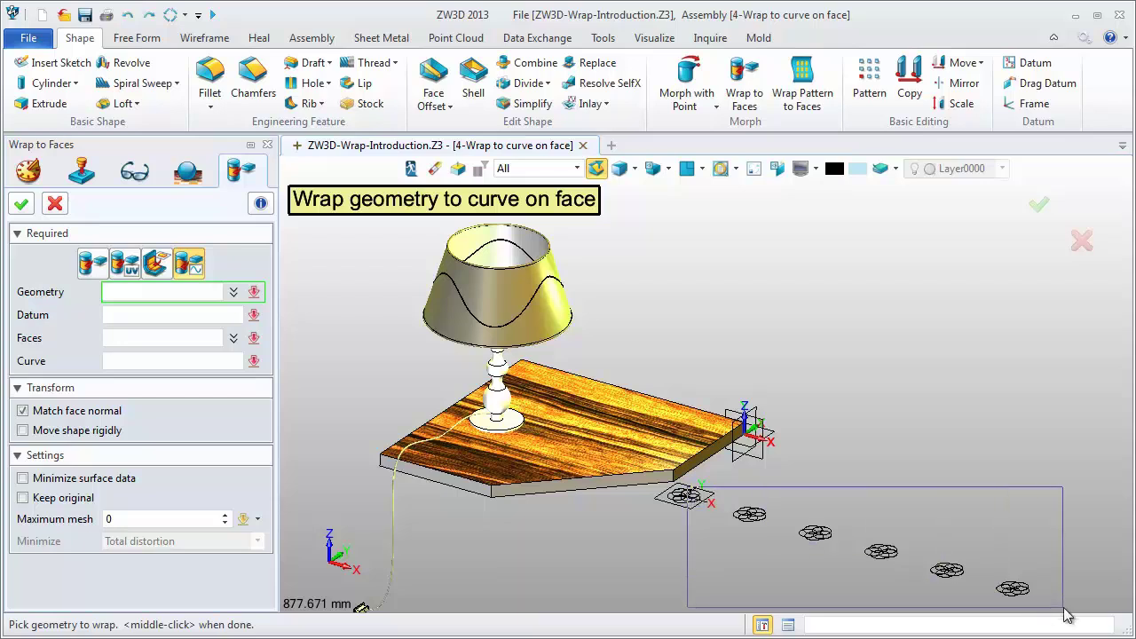
pyautogui.middleClick(991, 409)
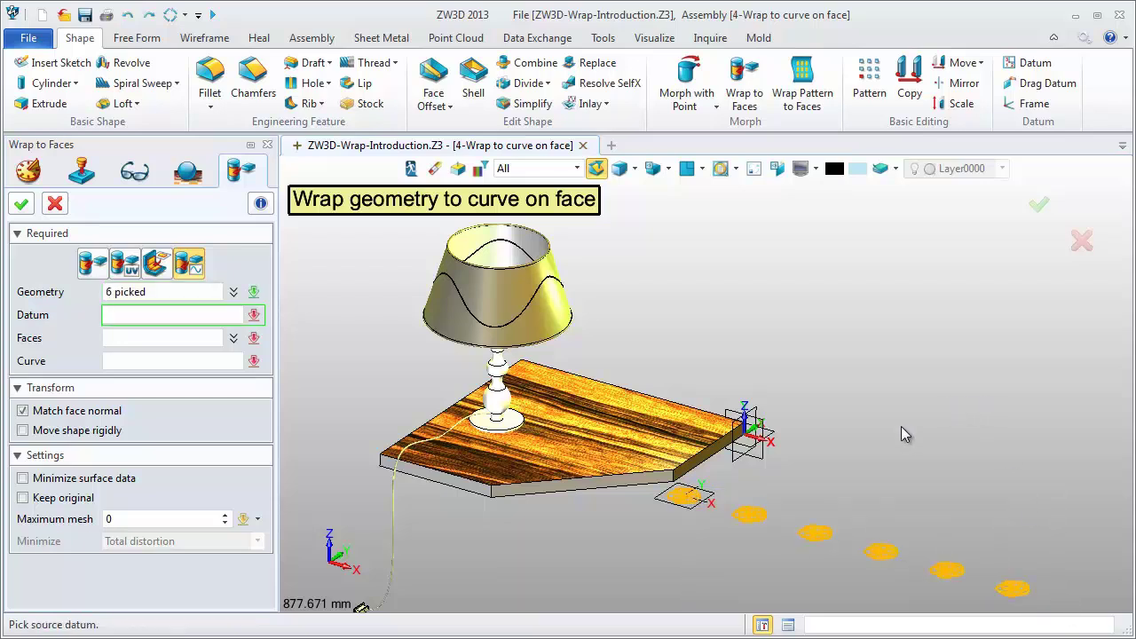
pyautogui.click(711, 490)
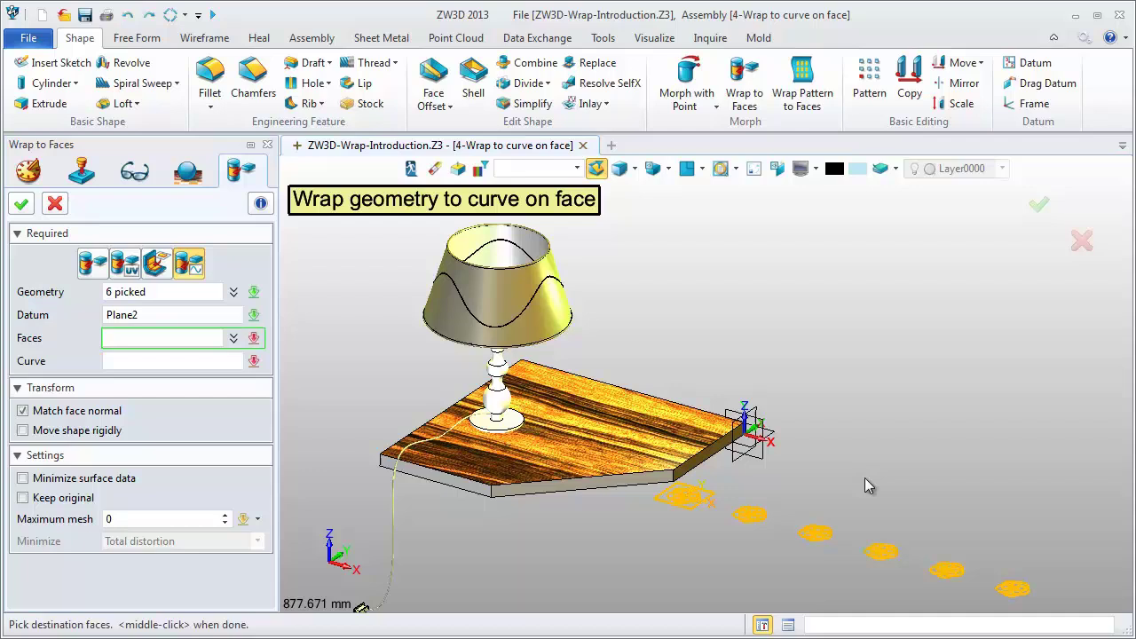
pyautogui.click(569, 312)
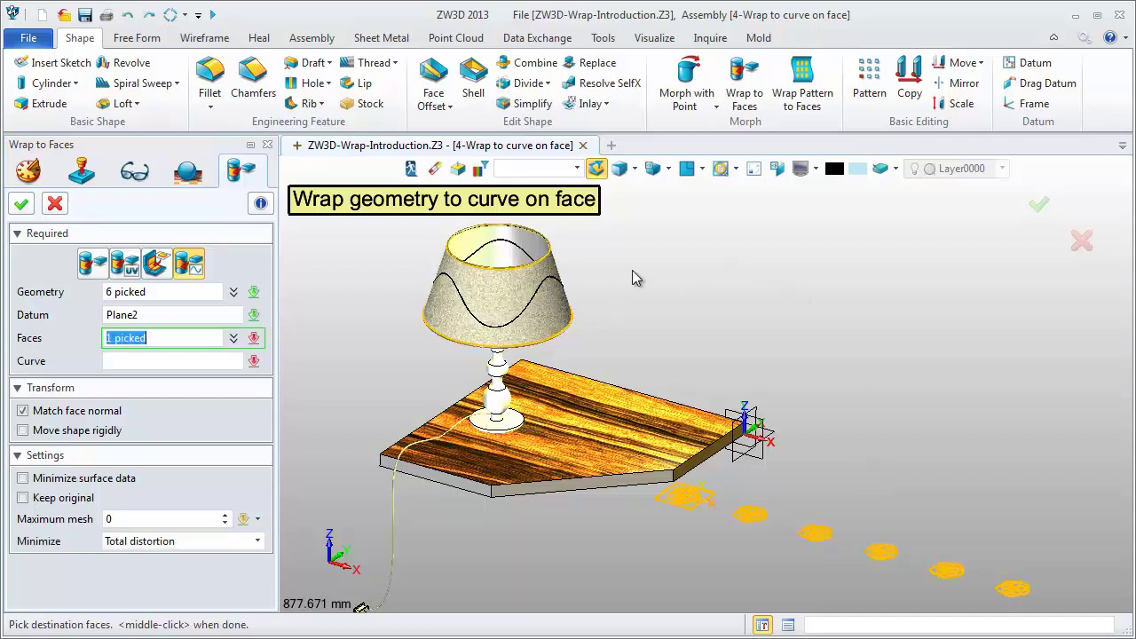
pyautogui.middleClick(636, 278)
# Make the circles follow the wavy curve on the lampshade and finish the wrap.
pyautogui.click(559, 280)
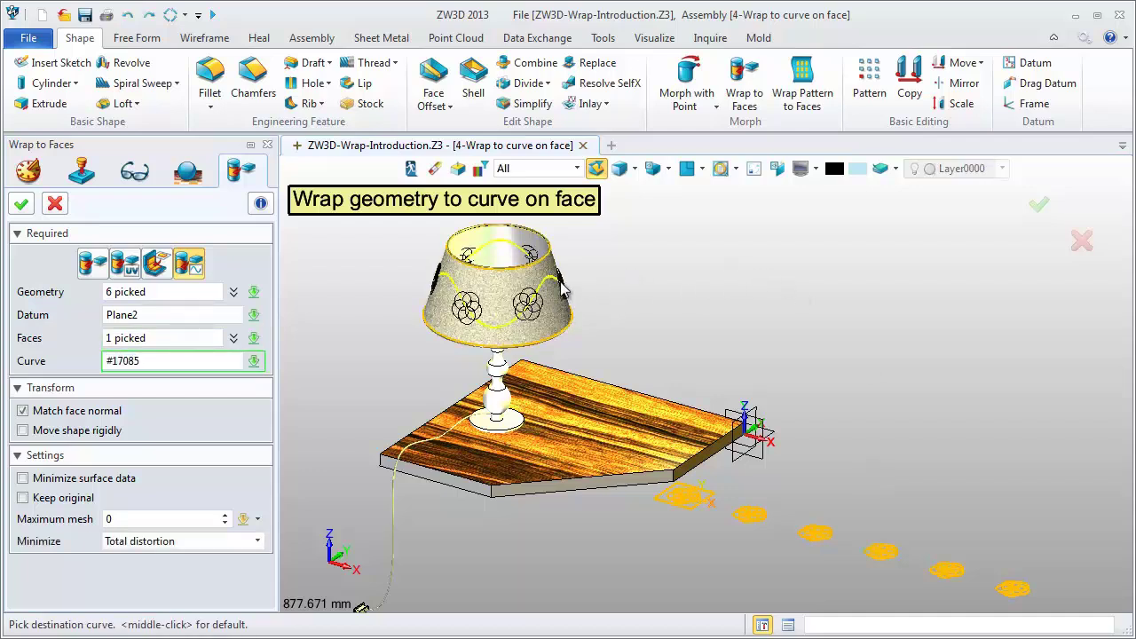
pyautogui.scroll(3, 648, 275)
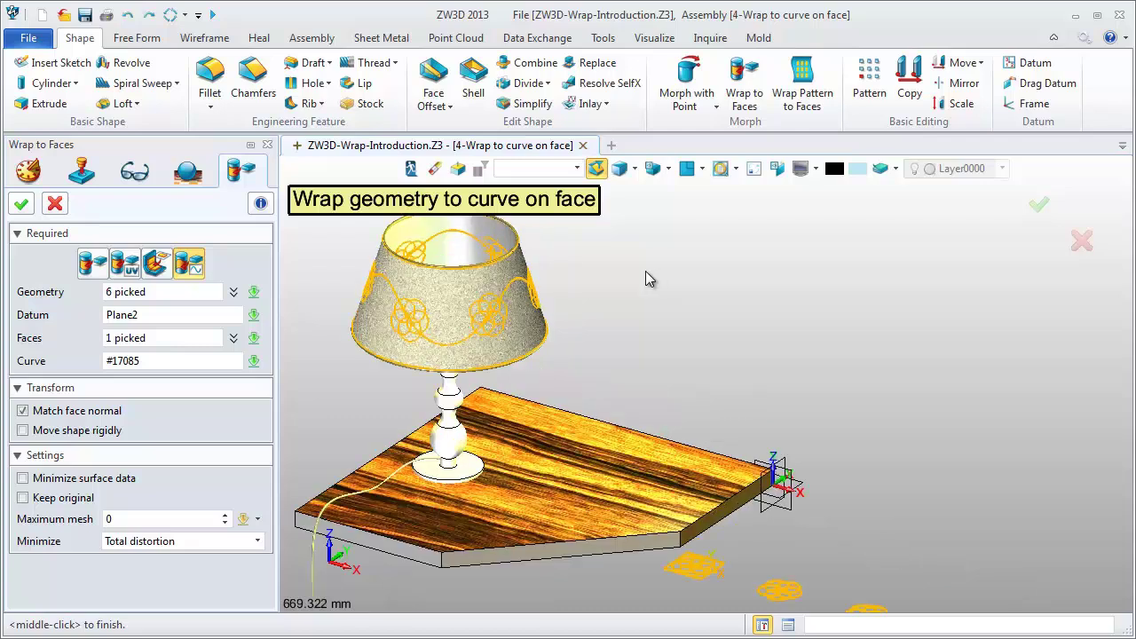
pyautogui.scroll(1, 610, 280)
pyautogui.moveTo(610, 280)
pyautogui.mouseDown(button='middle')
pyautogui.moveTo(674, 317)
pyautogui.moveTo(790, 341)
pyautogui.mouseUp(button='middle')
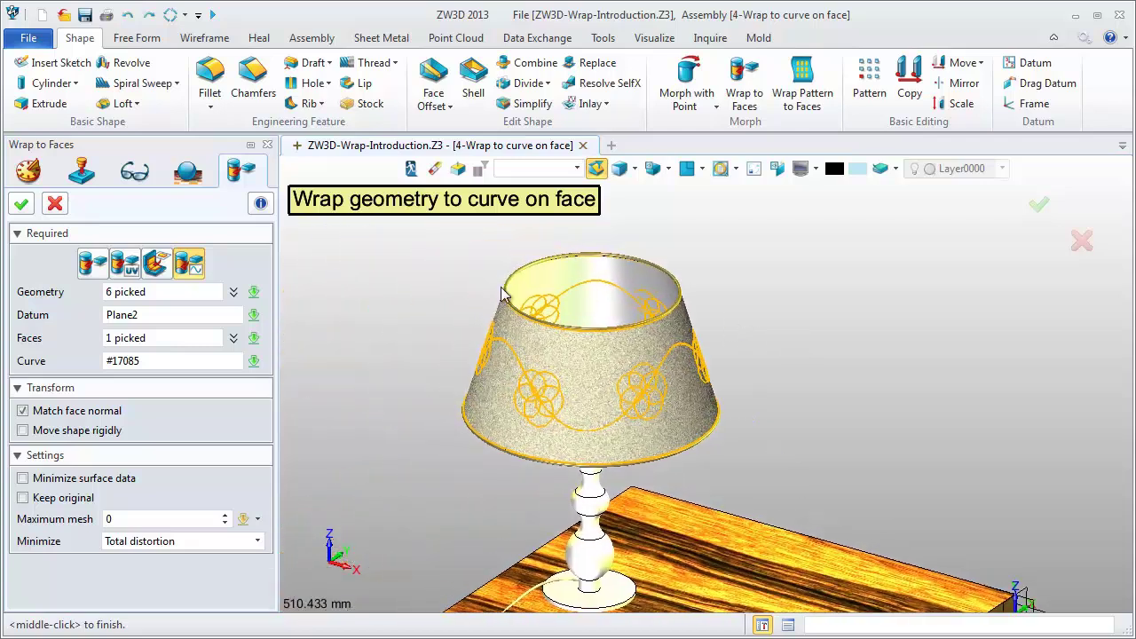
pyautogui.middleClick(340, 270)
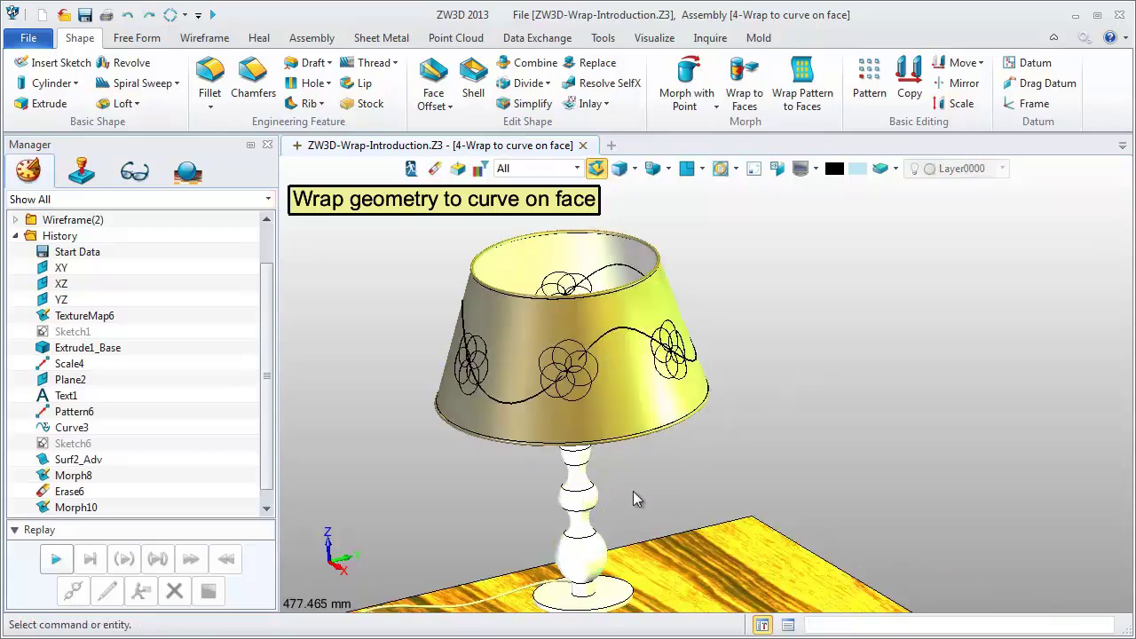
pyautogui.moveTo(577, 497); pyautogui.dragTo(376, 510, button='middle')
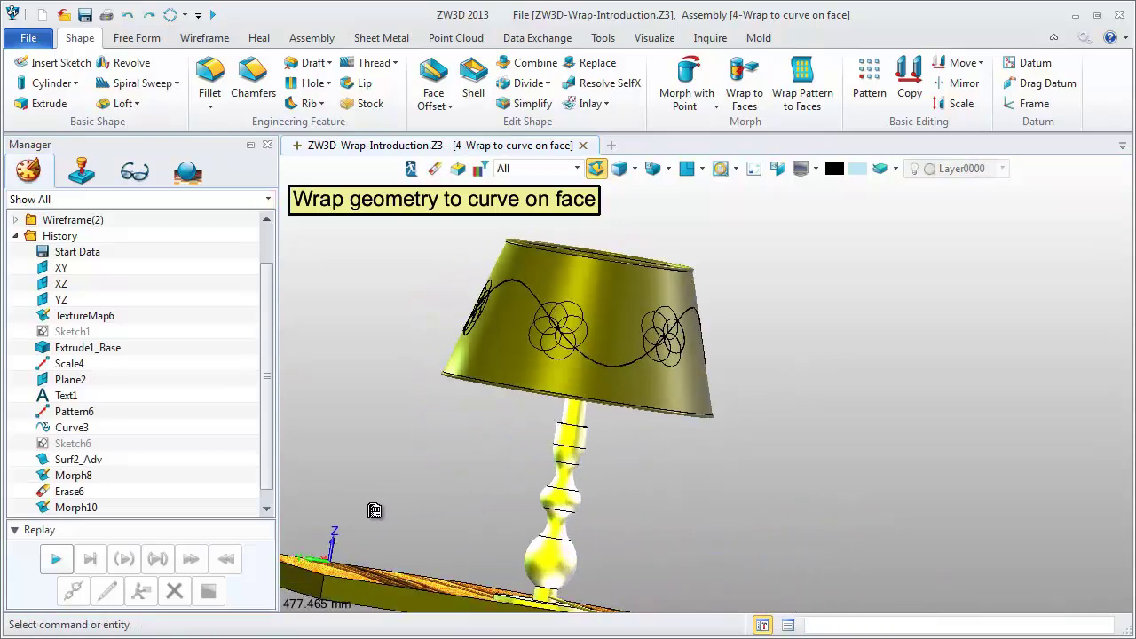
pyautogui.moveTo(680, 527)
pyautogui.mouseDown(button='middle')
pyautogui.moveTo(584, 523)
pyautogui.moveTo(479, 555)
pyautogui.moveTo(493, 565)
pyautogui.mouseUp(button='middle')
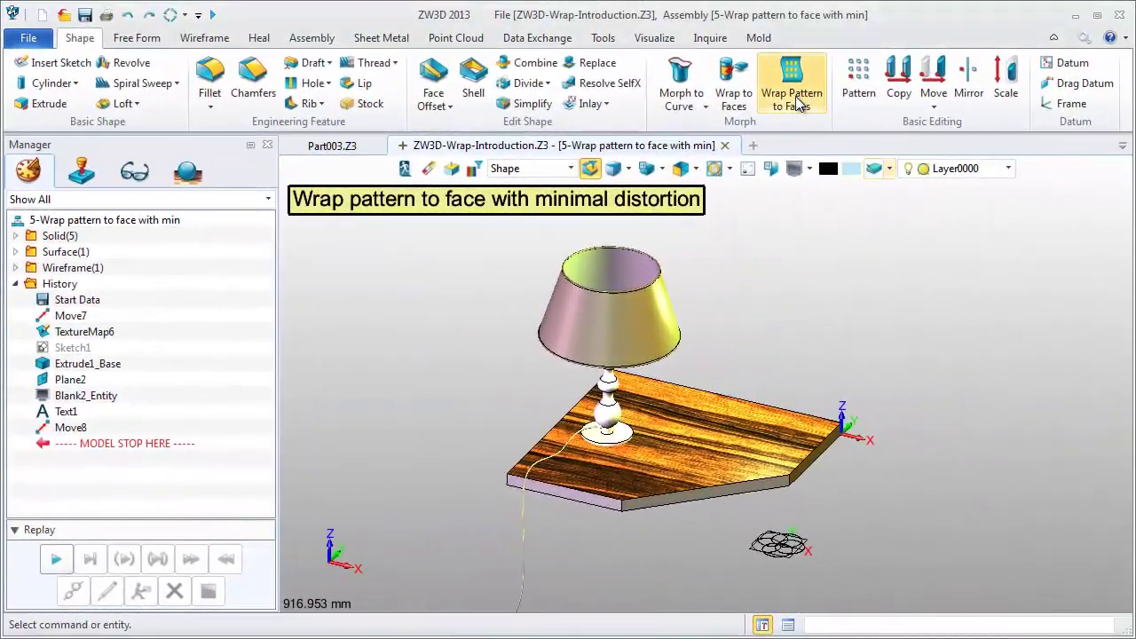
# Pattern-wrap the flower sketch from Plane2 onto the lampshade, with its origin low on the shade.
pyautogui.click(792, 93)
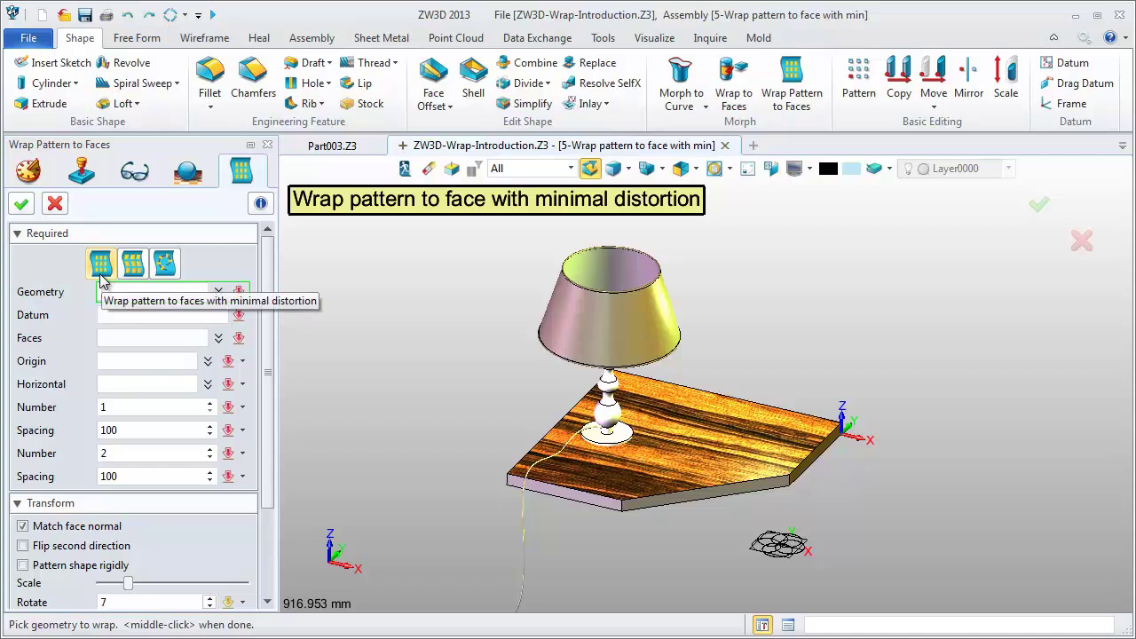
pyautogui.click(753, 545)
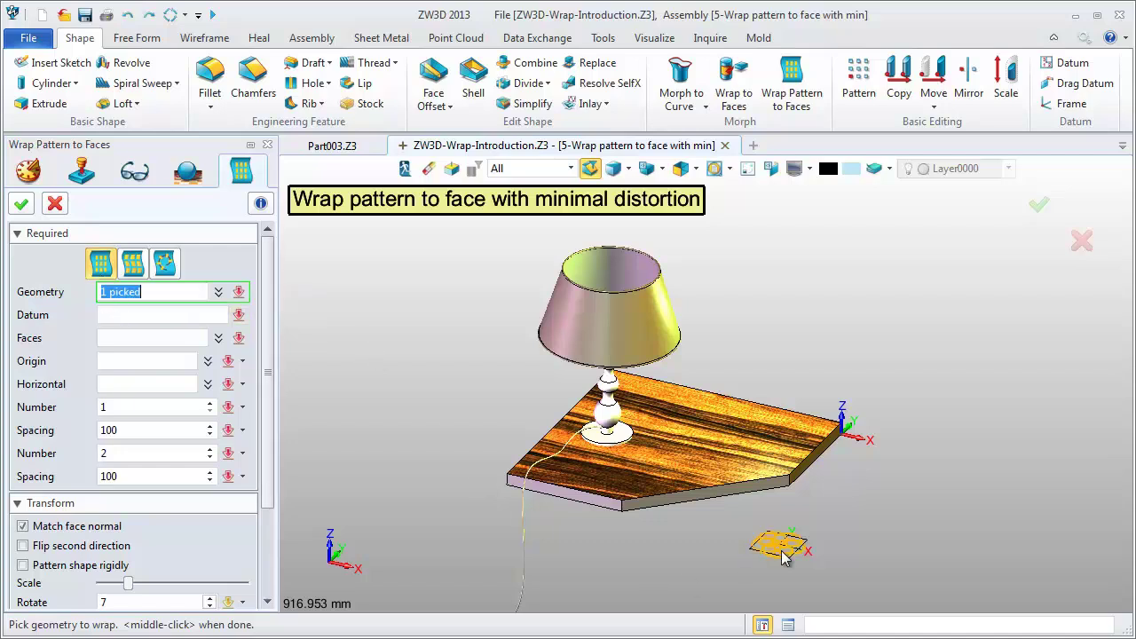
pyautogui.click(813, 537)
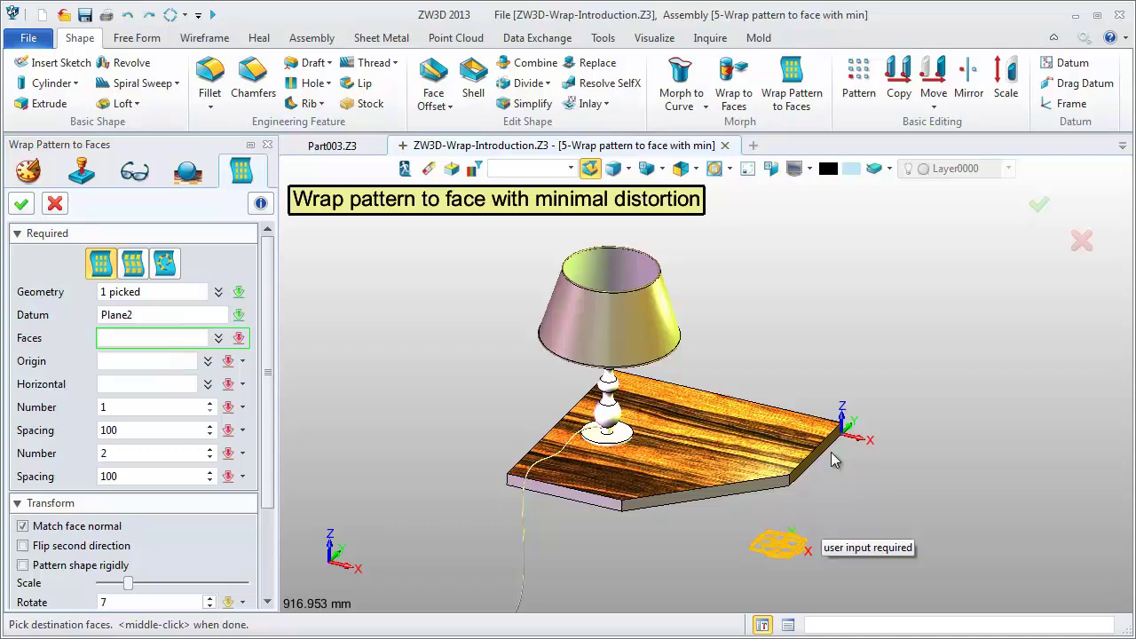
pyautogui.click(586, 332)
pyautogui.middleClick(487, 308)
pyautogui.scroll(2, 487, 305)
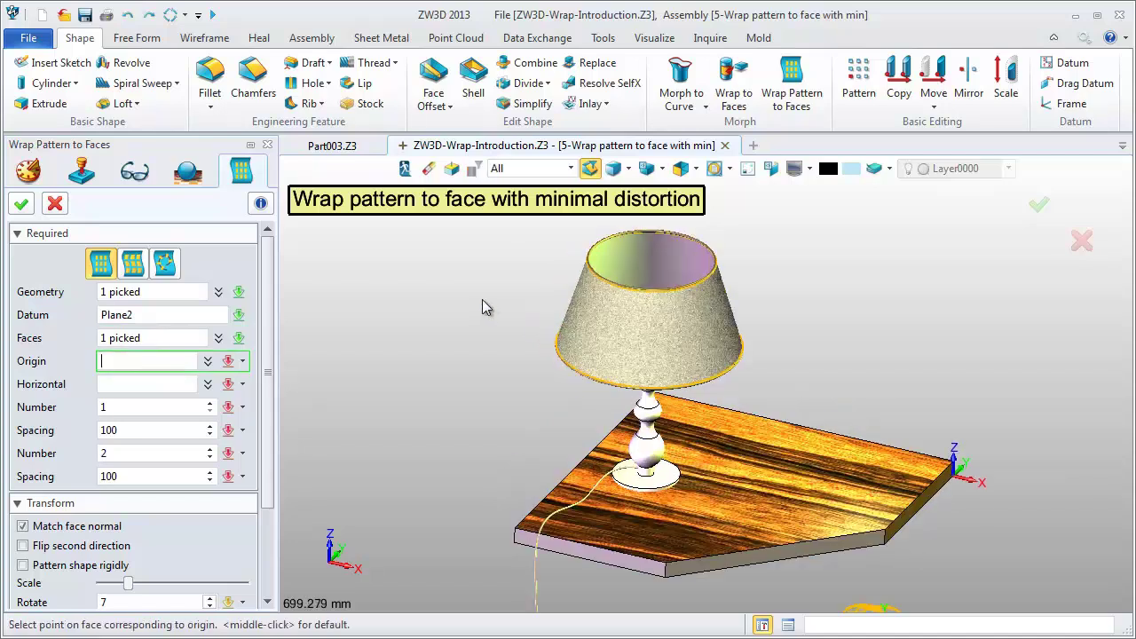
pyautogui.click(595, 351)
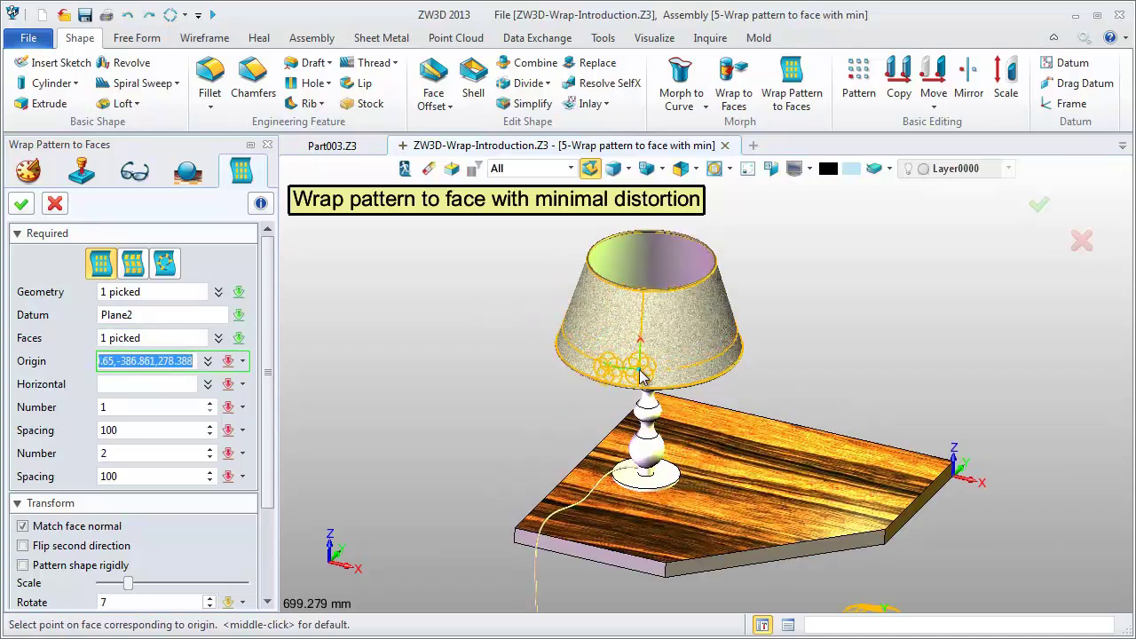
pyautogui.click(639, 361)
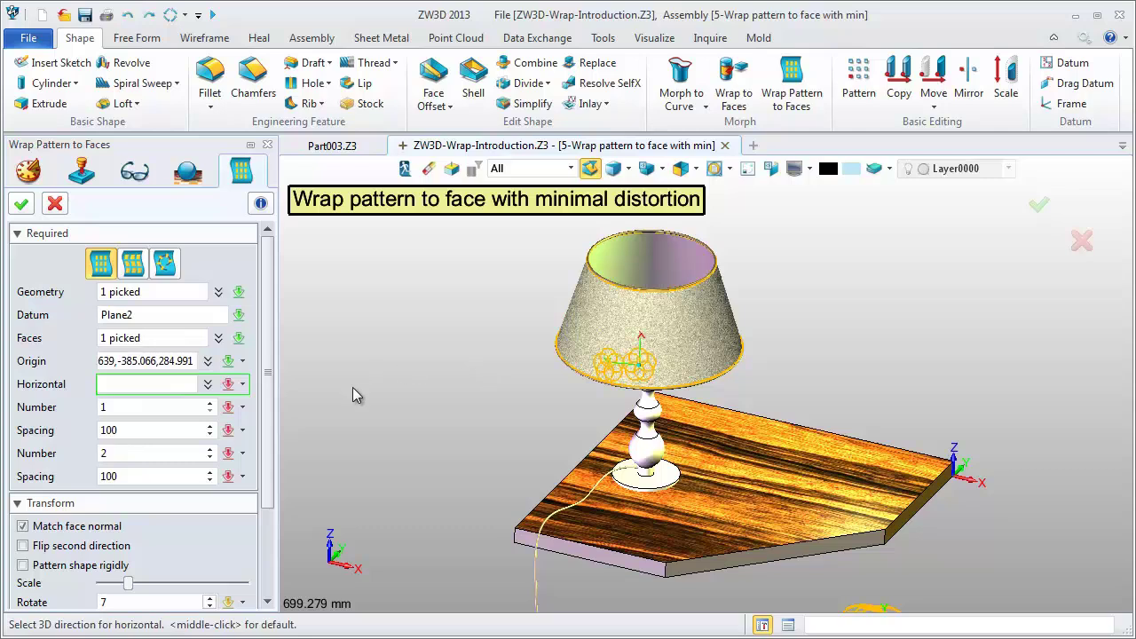
# Set the pattern to three copies spaced 125 in one direction and two in the other.
pyautogui.click(655, 469)
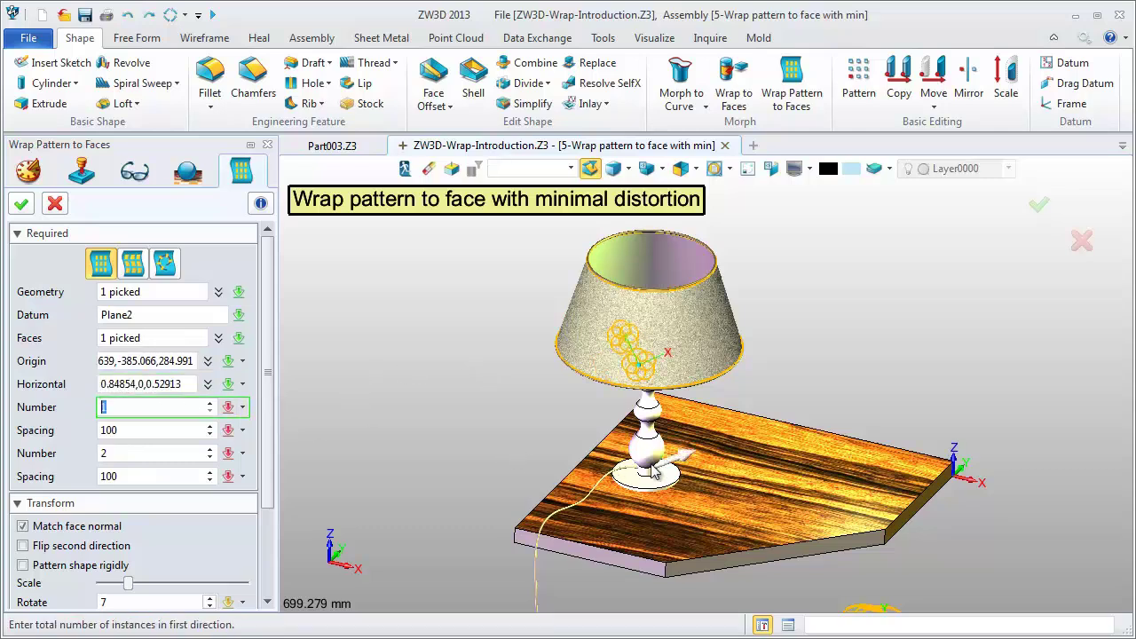
pyautogui.write('2')
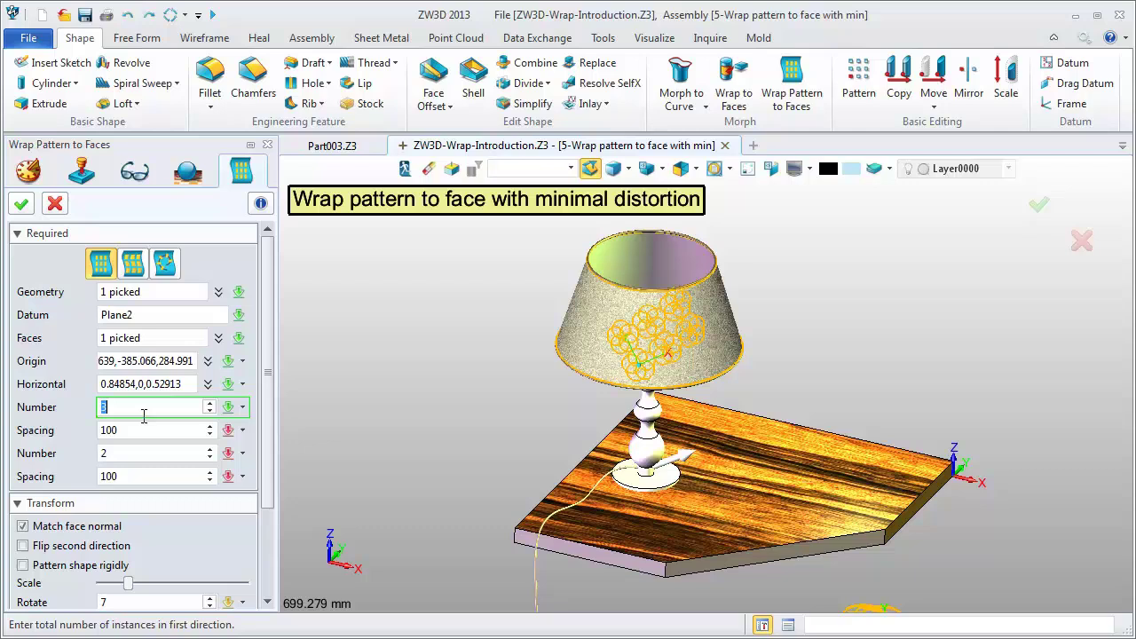
pyautogui.press('Tab')
pyautogui.write('125')
pyautogui.press('Tab')
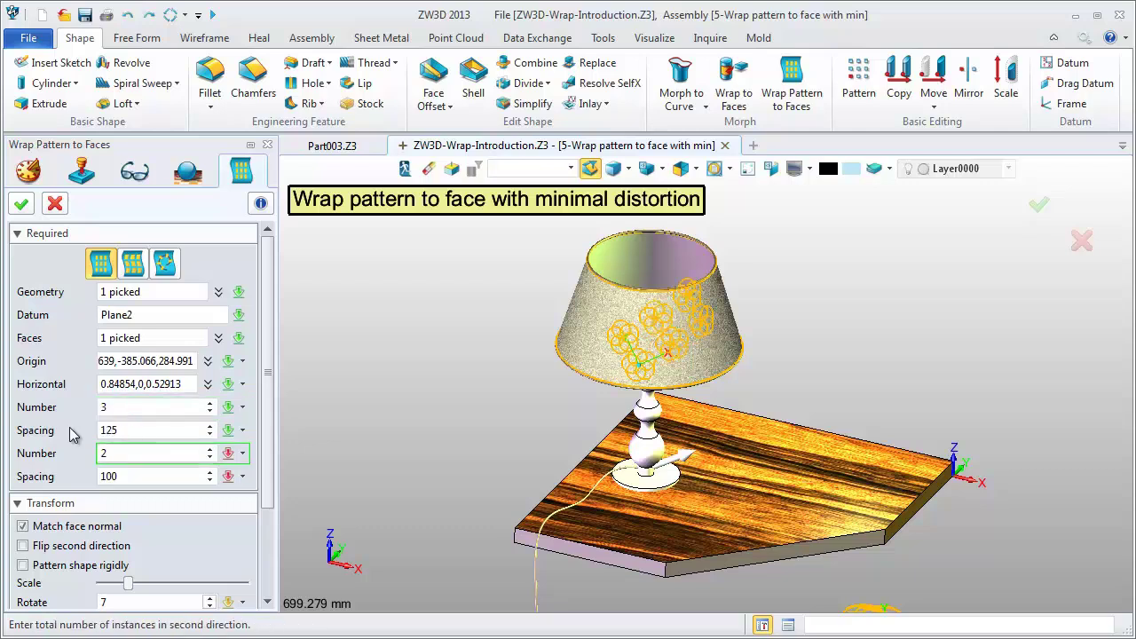
pyautogui.press('Tab')
pyautogui.write('120')
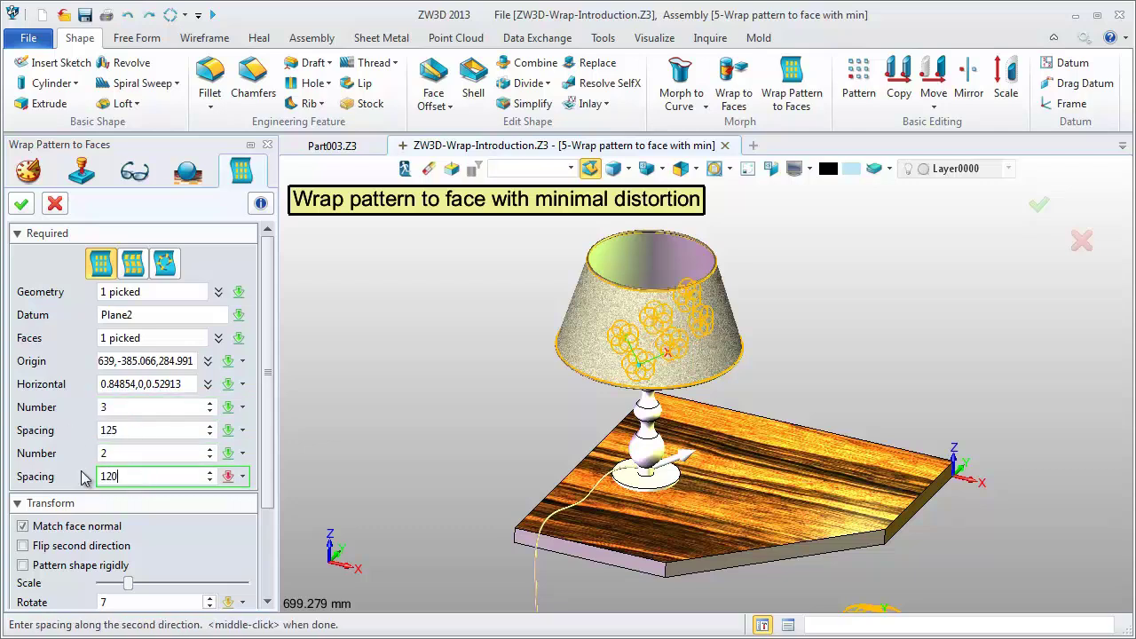
pyautogui.press('Tab')
# Adjust the pattern's rotation angle and commit the minimal-distortion flower pattern.
pyautogui.scroll(-2, 182, 600)
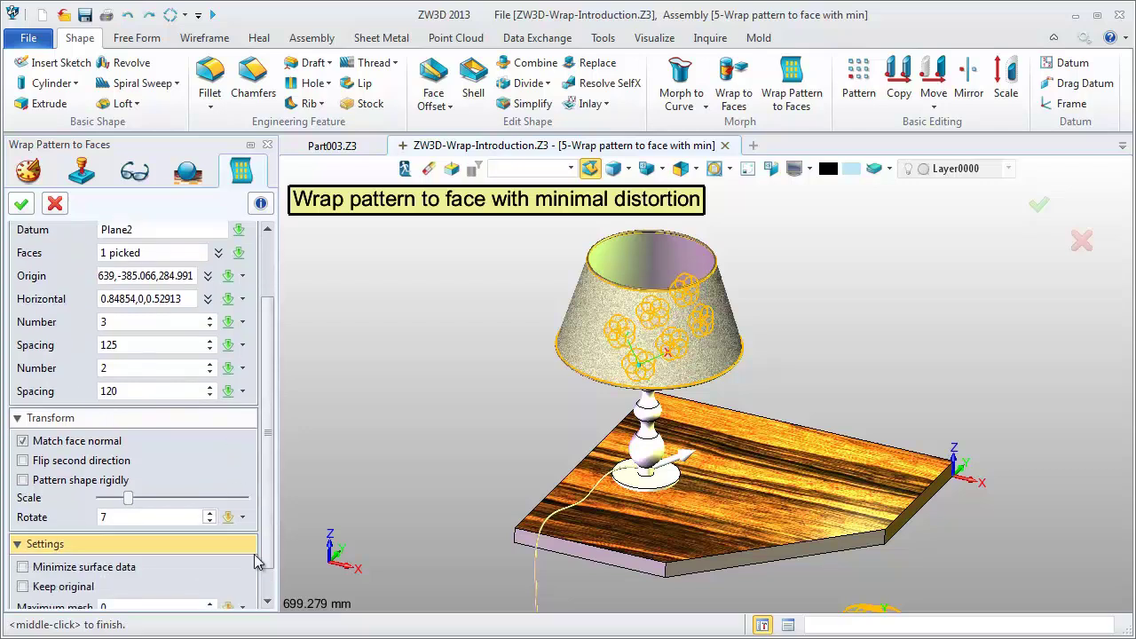
pyautogui.click(130, 517)
pyautogui.scroll(-2, 130, 516)
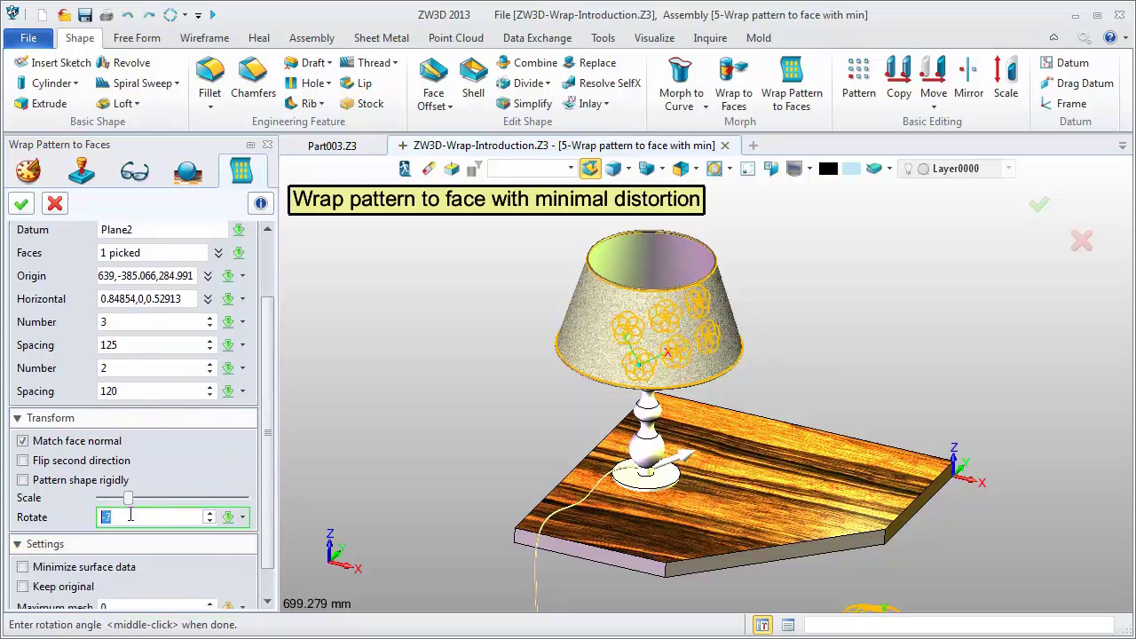
pyautogui.scroll(-1, 131, 517)
pyautogui.moveTo(131, 504); pyautogui.dragTo(128, 503)
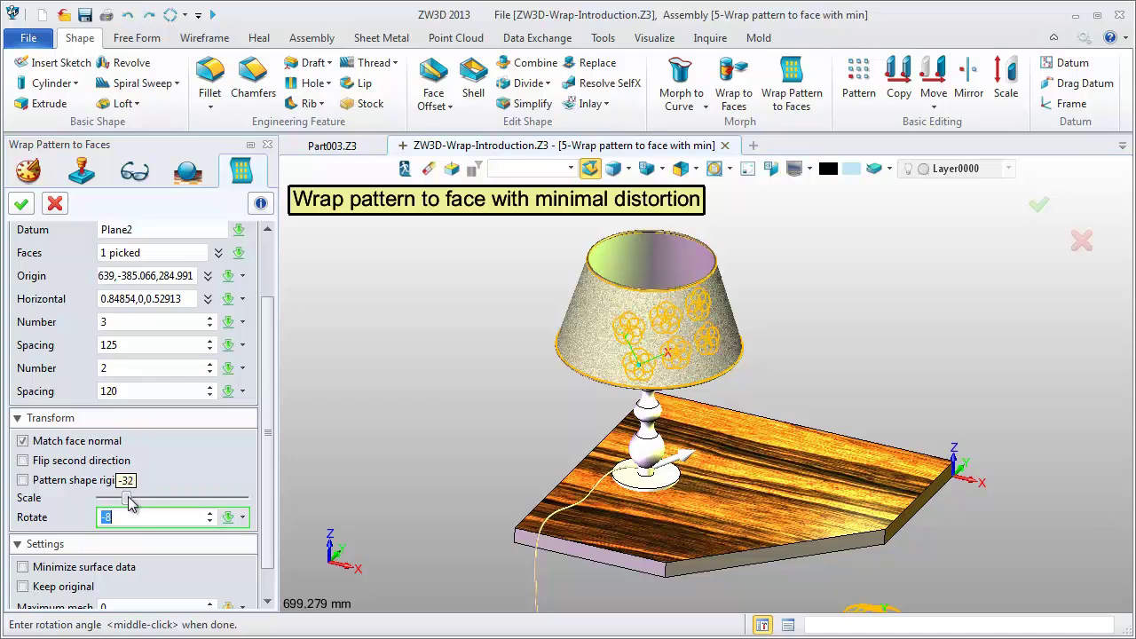
pyautogui.click(22, 205)
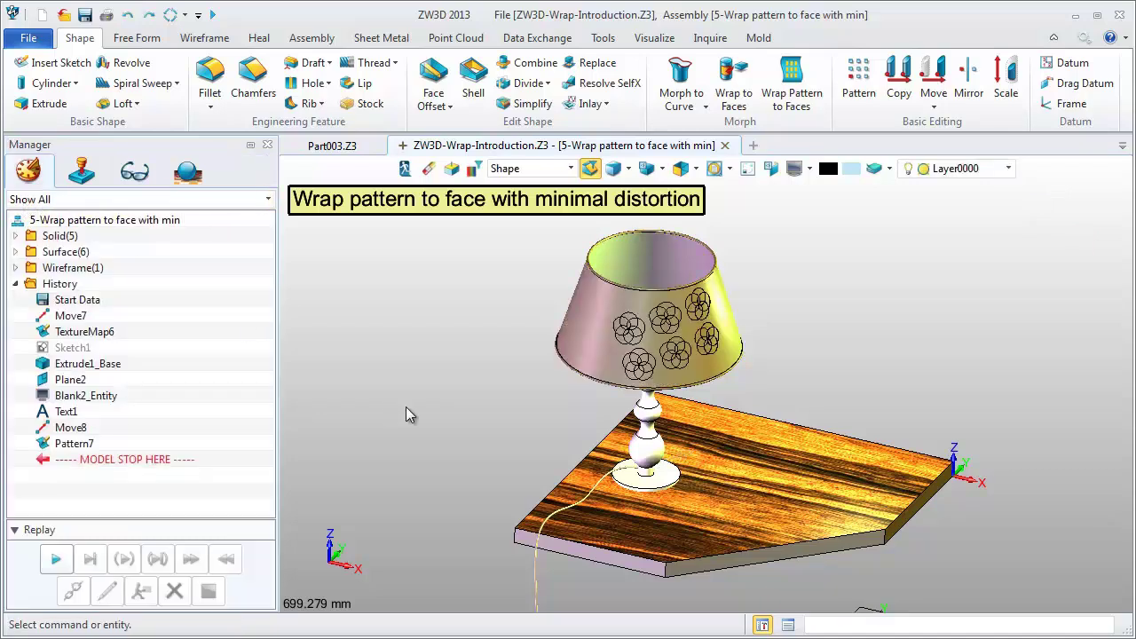
# Open the 6-FillFace lamp model and start Wrap Pattern to Faces.
pyautogui.scroll(1, 845, 360)
pyautogui.scroll(1, 840, 358)
pyautogui.scroll(1, 847, 383)
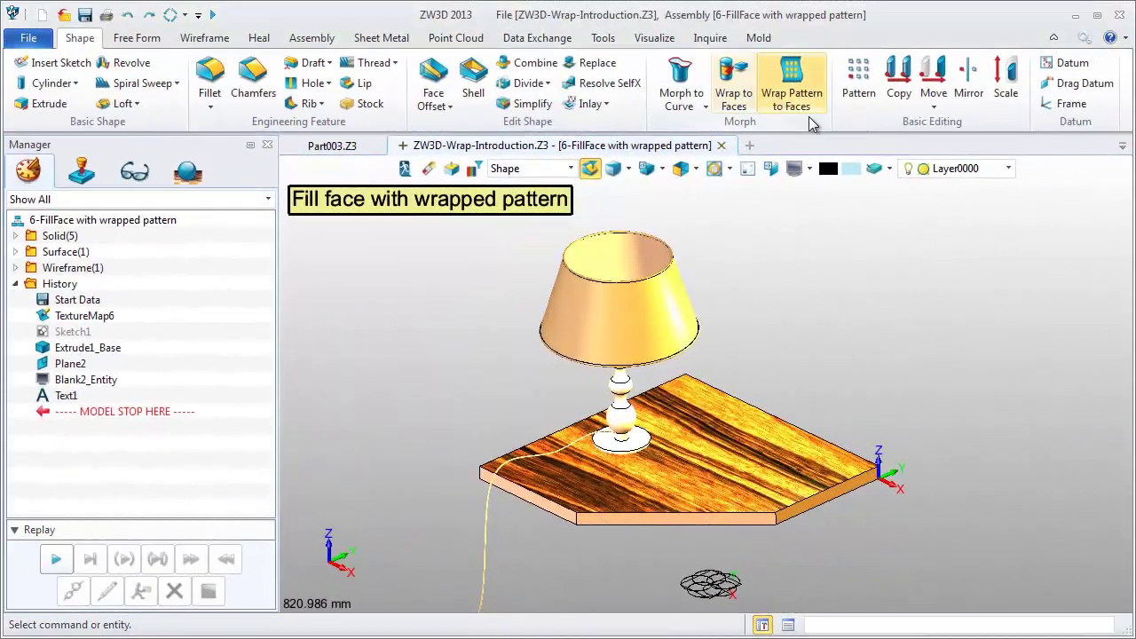
pyautogui.click(803, 73)
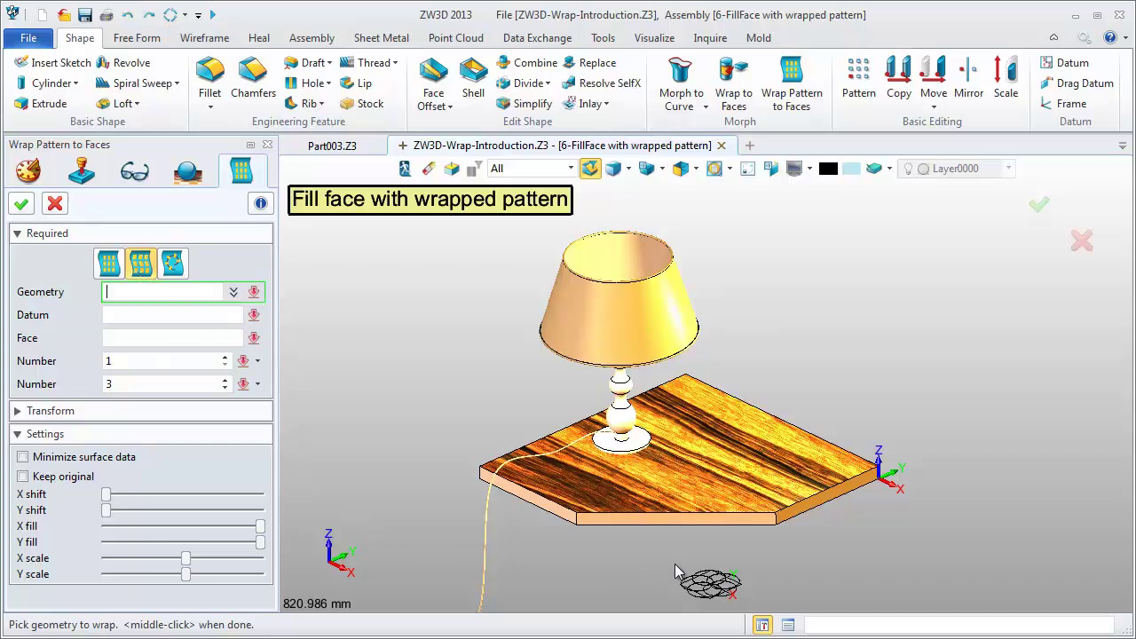
# Wrap the flower sketch from Plane2 onto face f10 as a 3×10 grid, shifted sideways and rescaled.
pyautogui.click(714, 583)
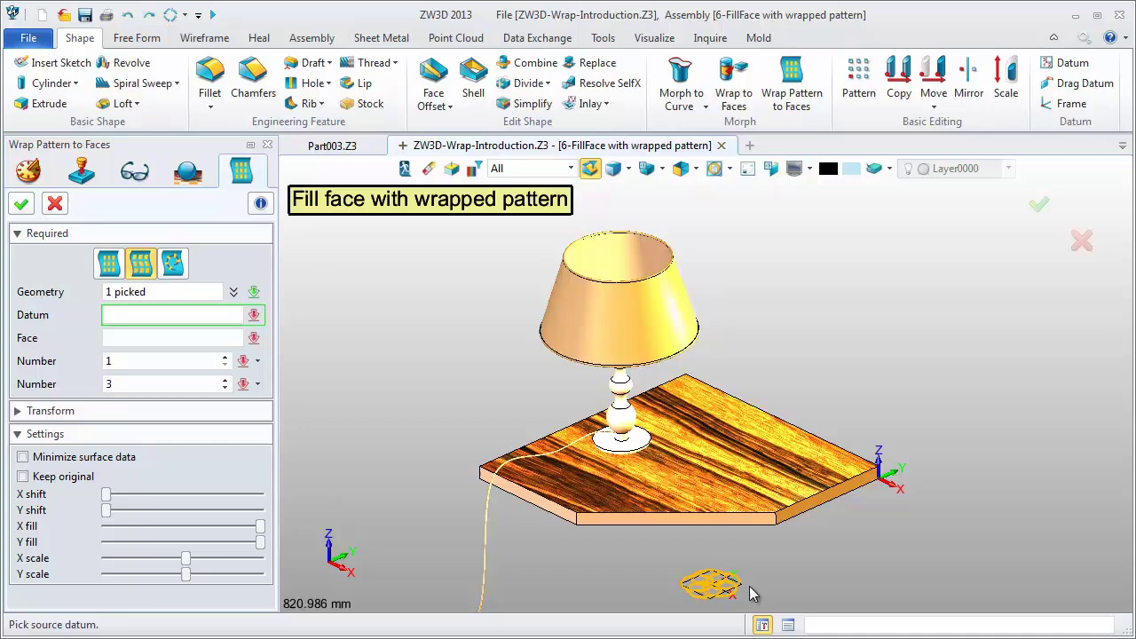
pyautogui.middleClick(748, 593)
pyautogui.click(622, 311)
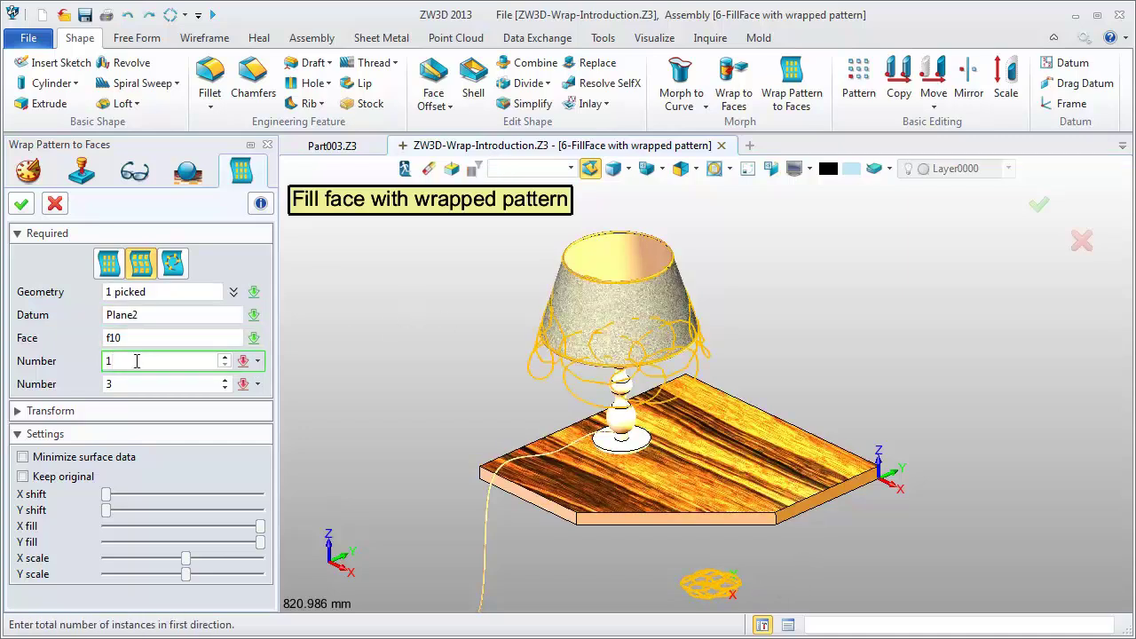
pyautogui.write('3')
pyautogui.press('Return')
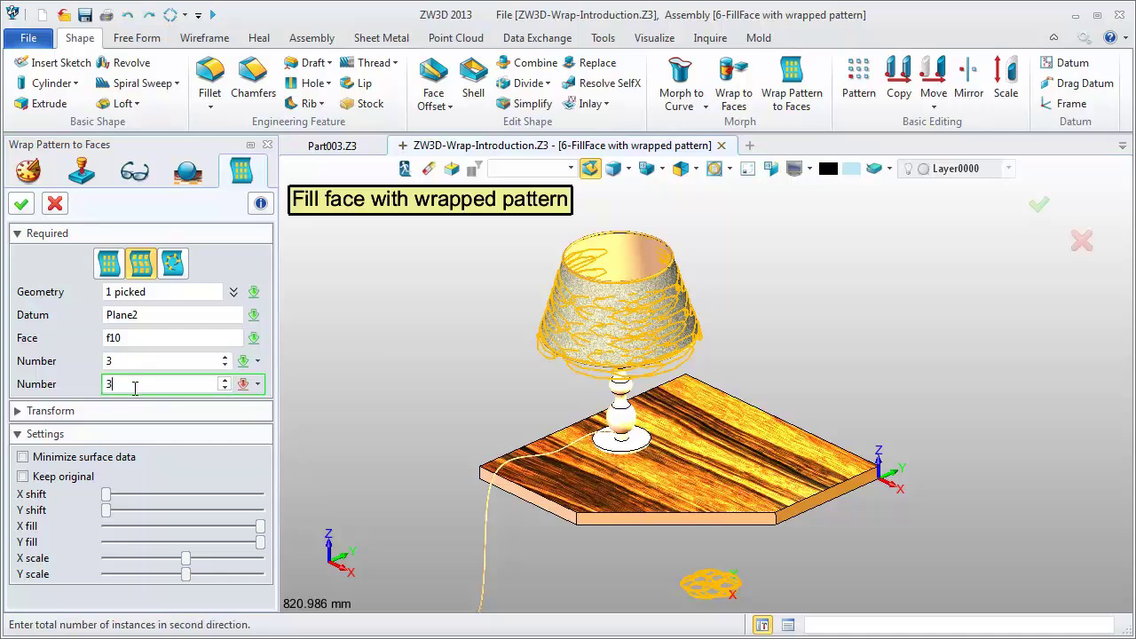
pyautogui.click(133, 383)
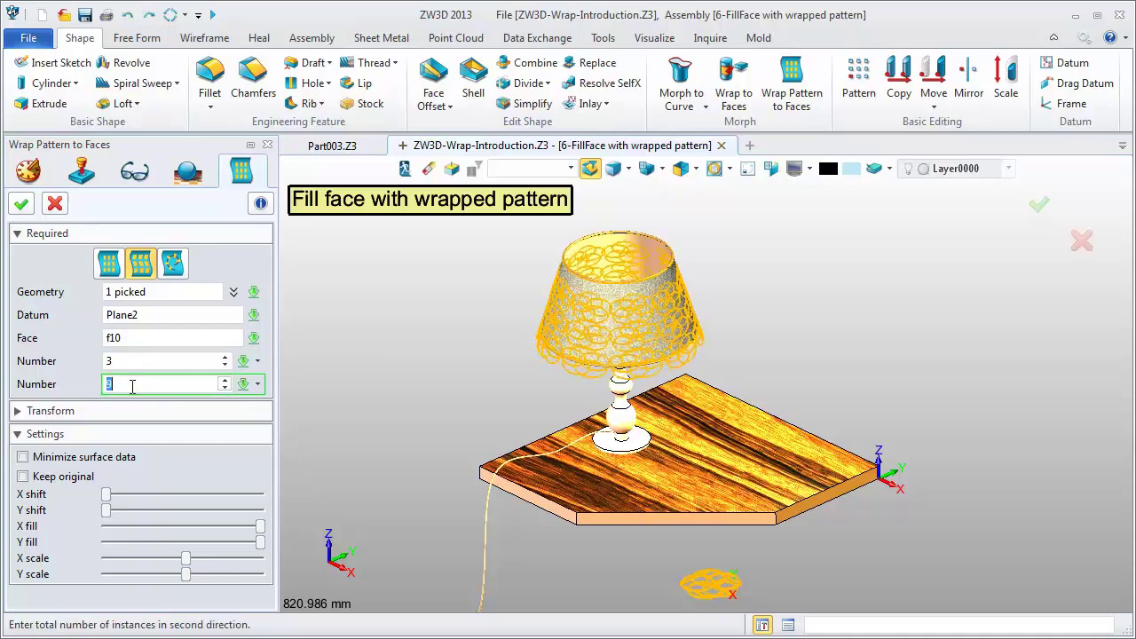
pyautogui.write('10')
pyautogui.press('Return')
pyautogui.scroll(2, 515, 293)
pyautogui.scroll(2, 444, 287)
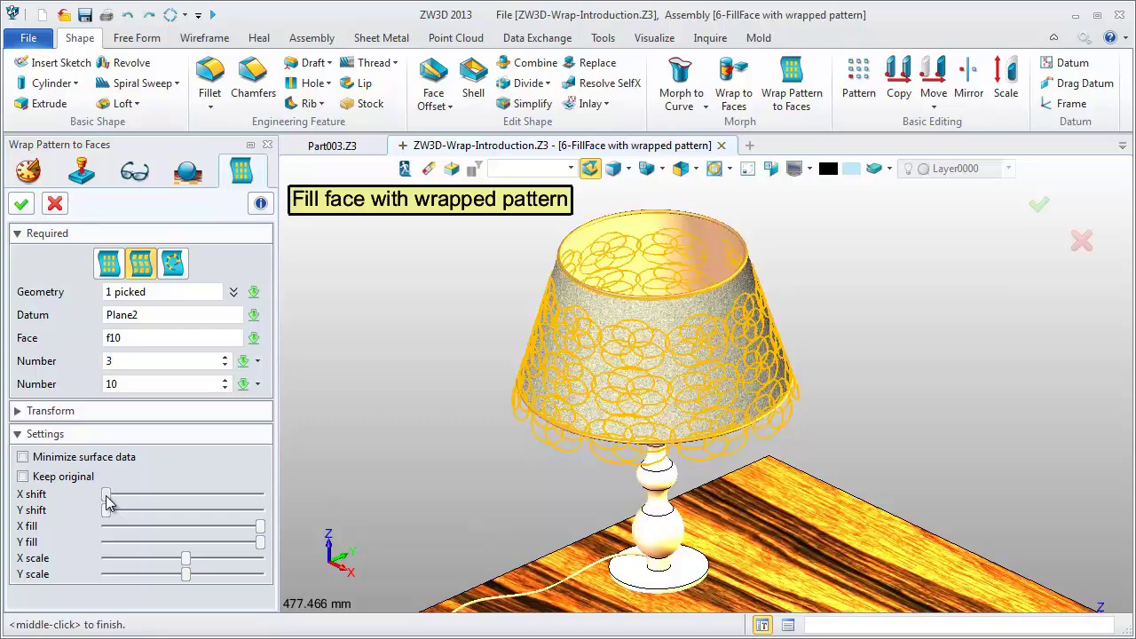
pyautogui.moveTo(105, 495); pyautogui.dragTo(177, 497)
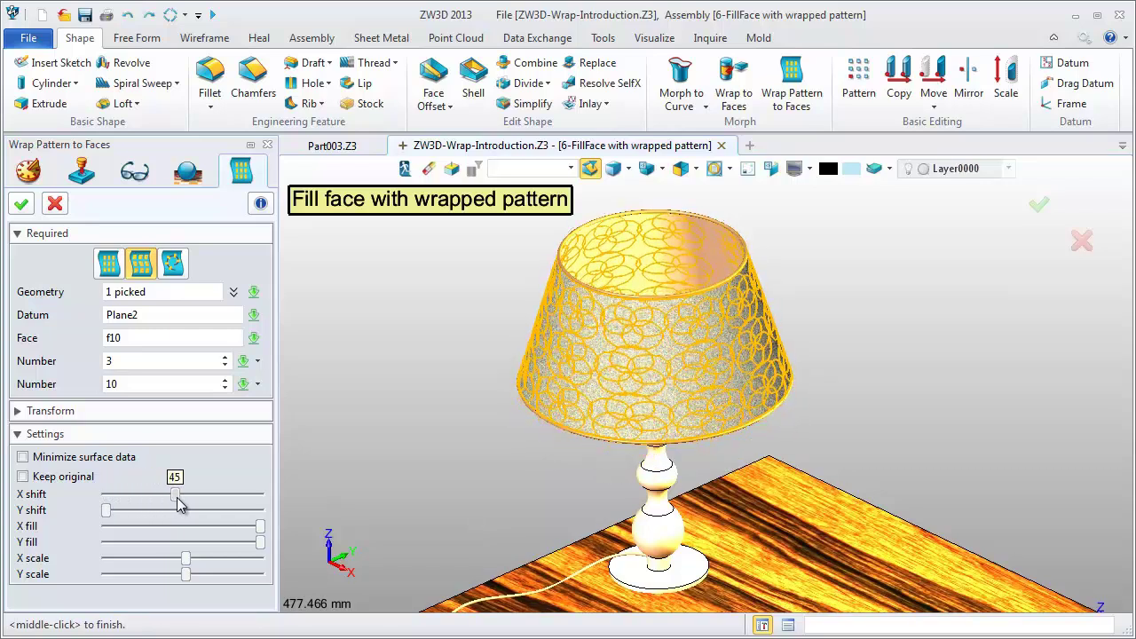
pyautogui.moveTo(184, 568); pyautogui.dragTo(172, 581)
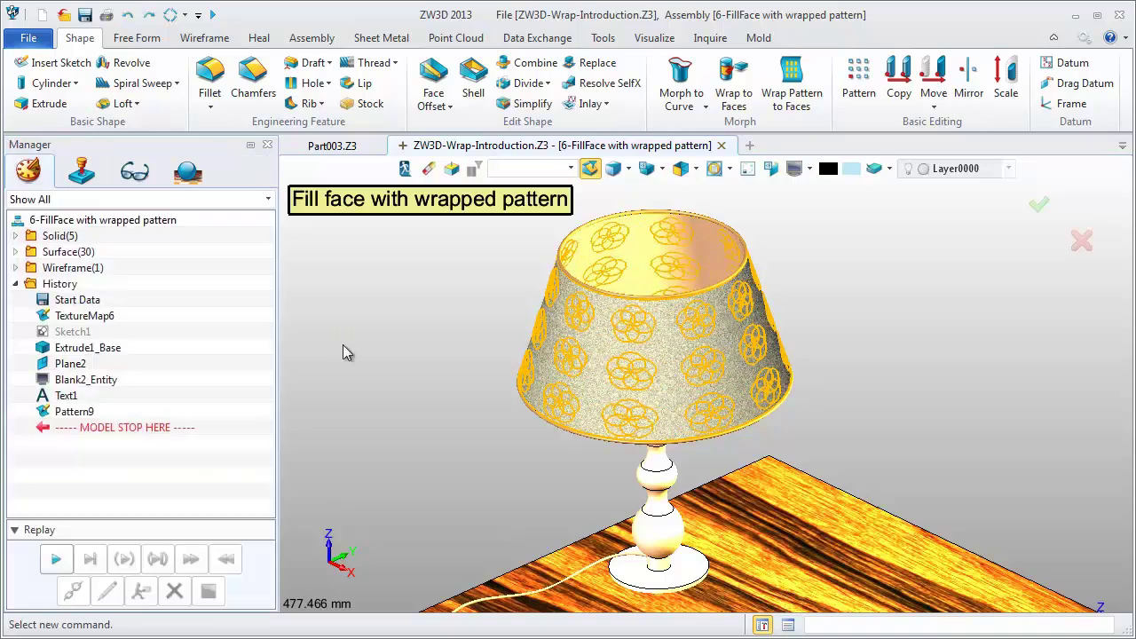
# In the Wrap pattern to curve on face model, start Wrap Pattern to Faces.
pyautogui.scroll(-3, 343, 344)
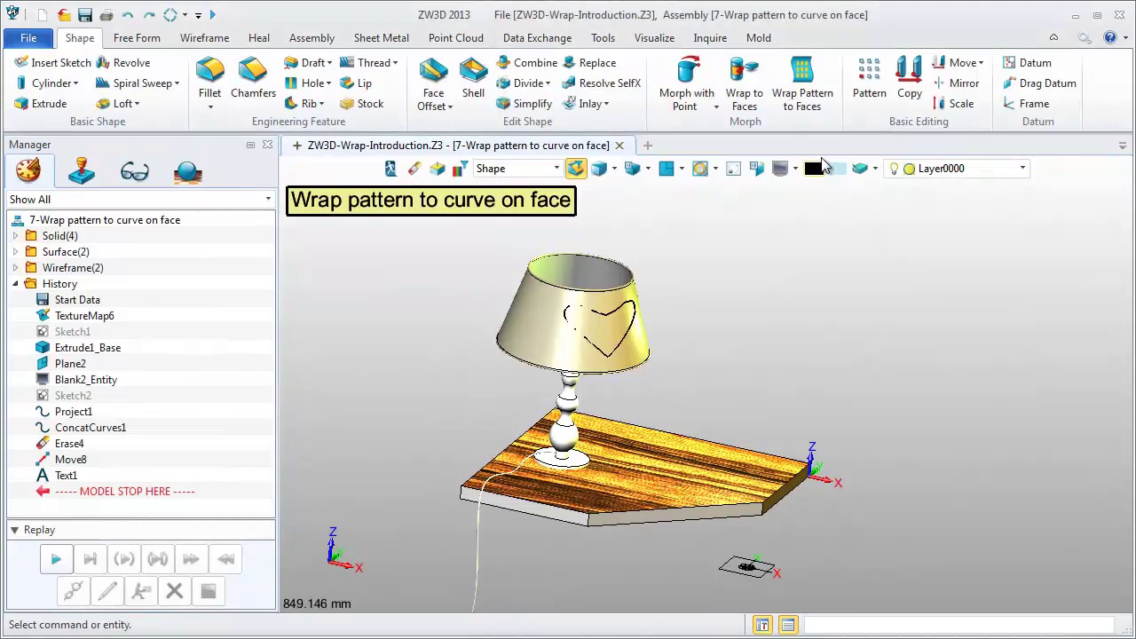
pyautogui.click(812, 99)
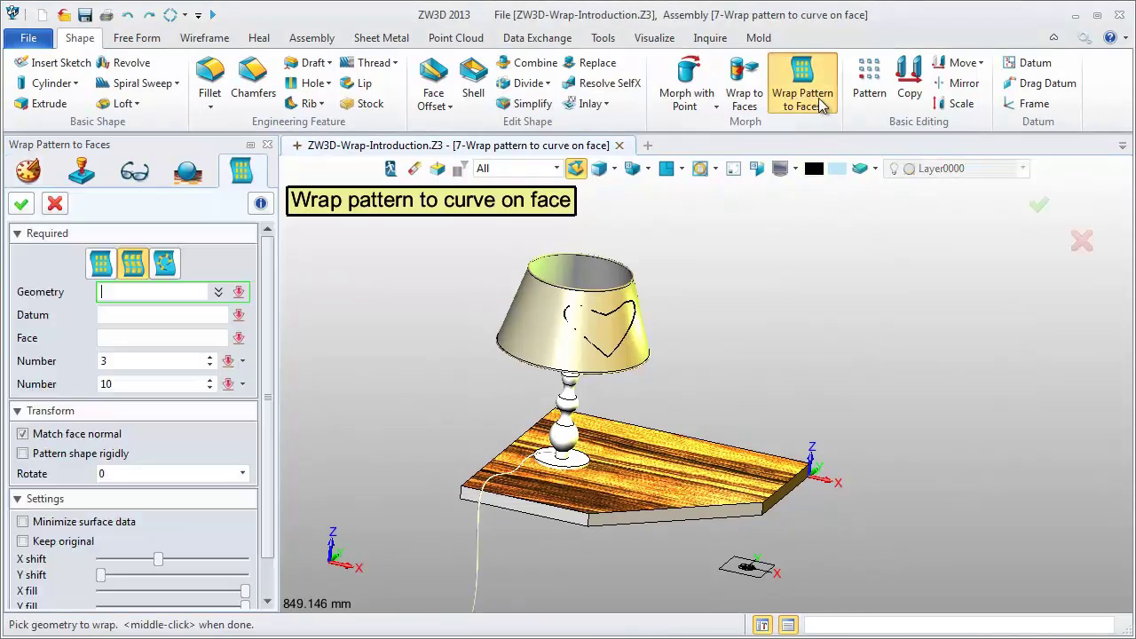
# In curve mode, select the flower sketch, Plane2, the lampshade face and the heart curve.
pyautogui.click(166, 266)
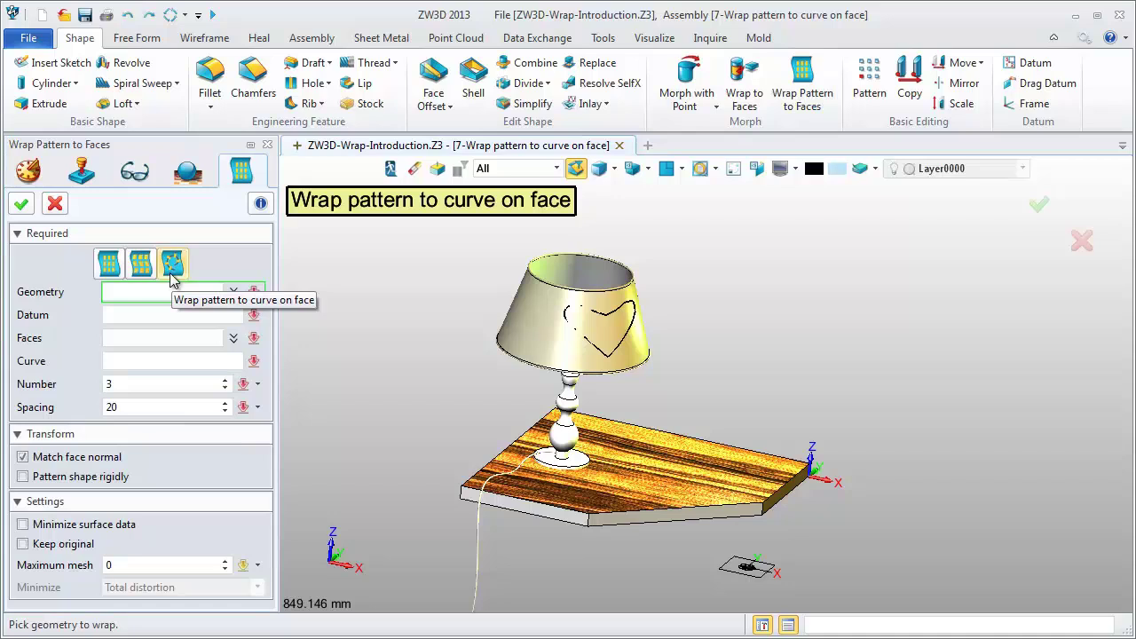
pyautogui.click(744, 572)
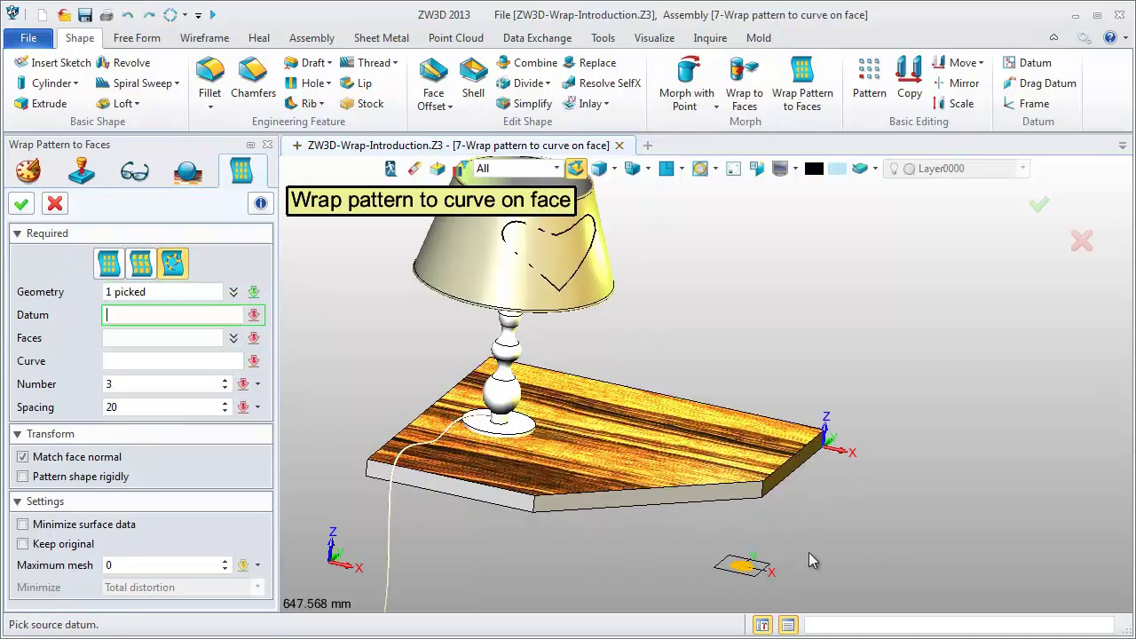
pyautogui.click(796, 563)
pyautogui.click(684, 377)
pyautogui.middleClick(683, 377)
pyautogui.click(679, 374)
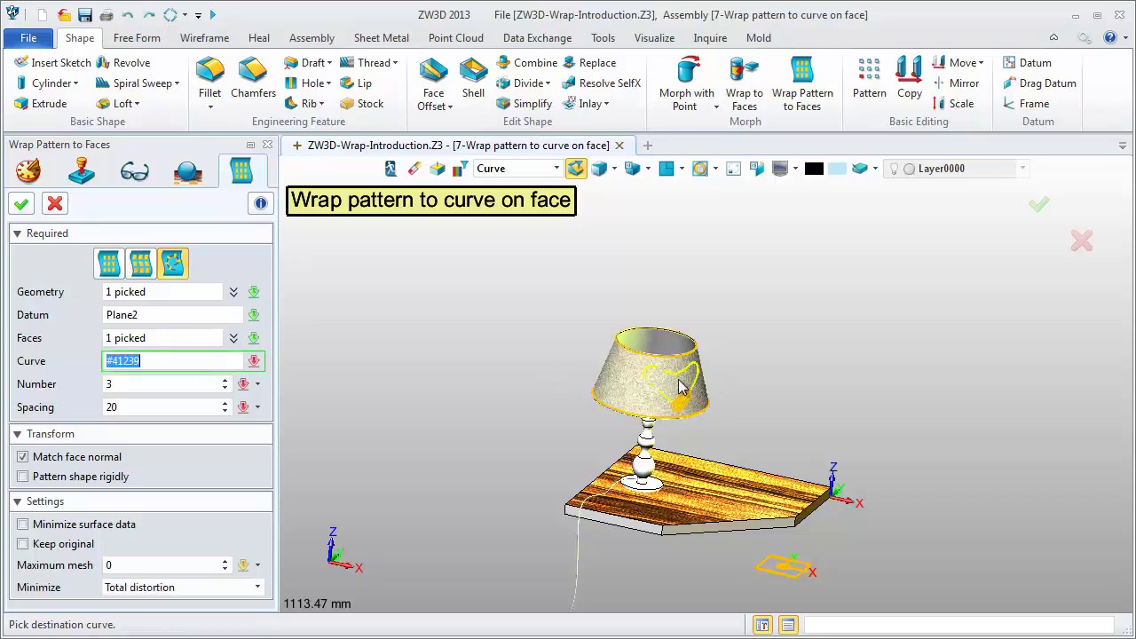
pyautogui.scroll(3, 675, 373)
pyautogui.middleClick(668, 371)
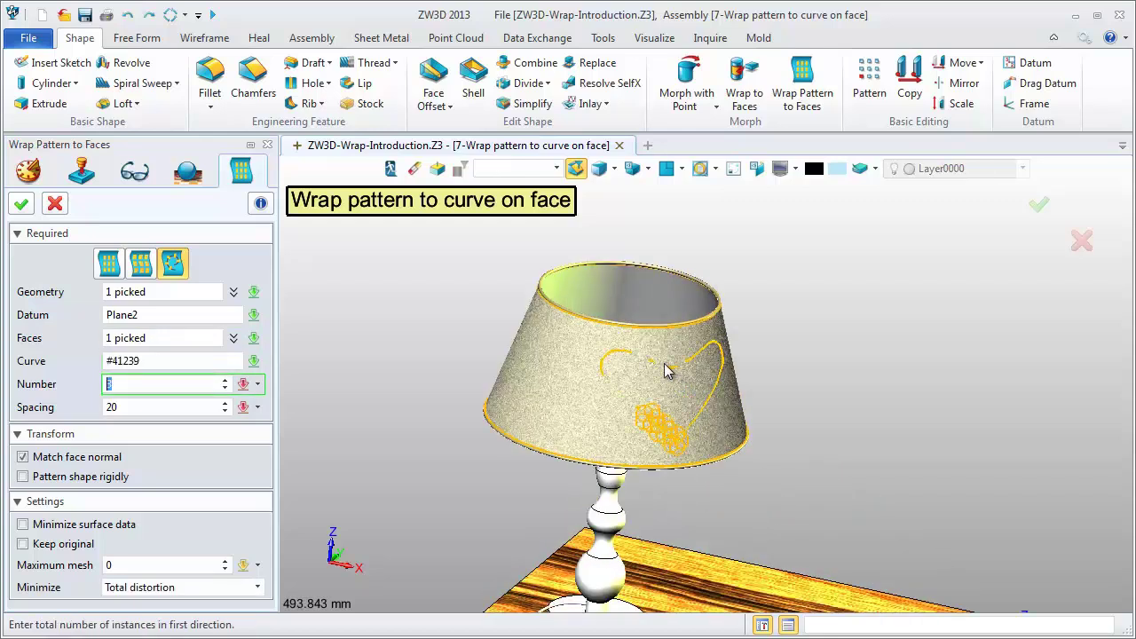
# Set 10 flower copies along the heart curve with spacing 43.
pyautogui.press('BackSpace')
pyautogui.write('10')
pyautogui.click(140, 408)
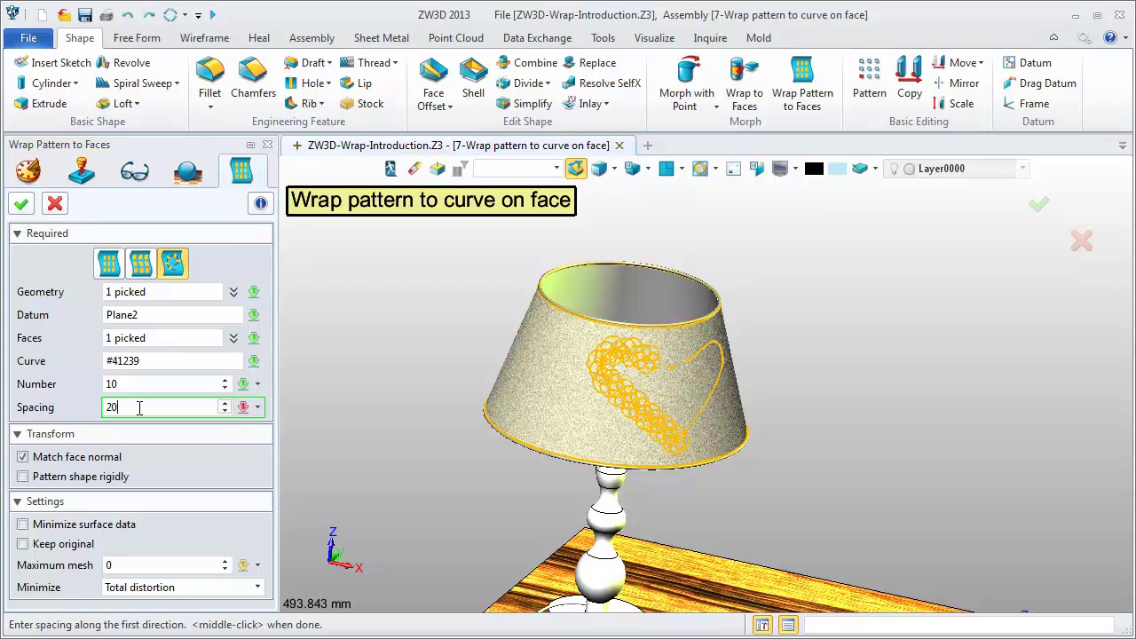
pyautogui.press('BackSpace')
pyautogui.write('7')
pyautogui.scroll(1, 342, 414)
pyautogui.scroll(2, 355, 430)
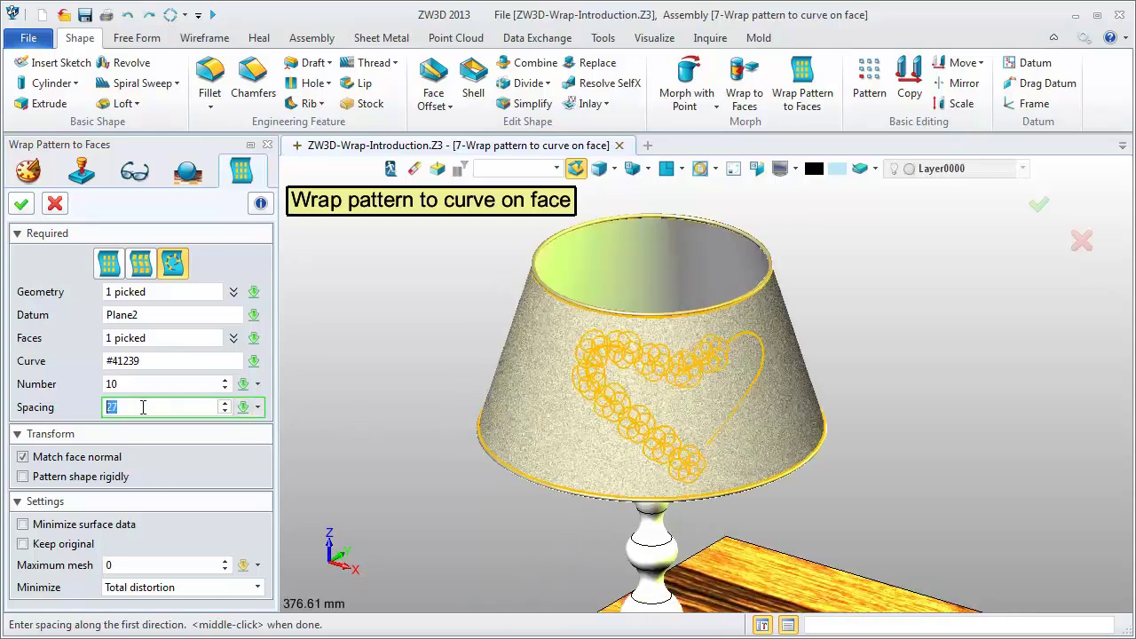
pyautogui.scroll(4, 142, 407)
pyautogui.scroll(4, 142, 407)
pyautogui.scroll(4, 142, 406)
pyautogui.scroll(4, 142, 406)
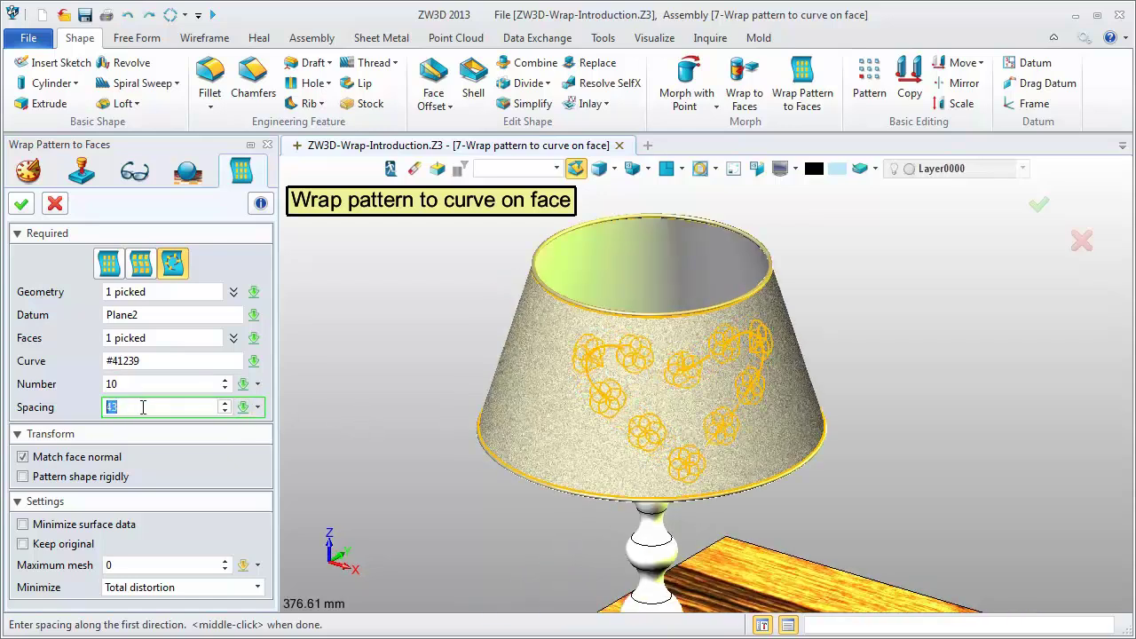
# Accept Pattern6, then edit it so the flower shapes are patterned rigidly.
pyautogui.click(21, 203)
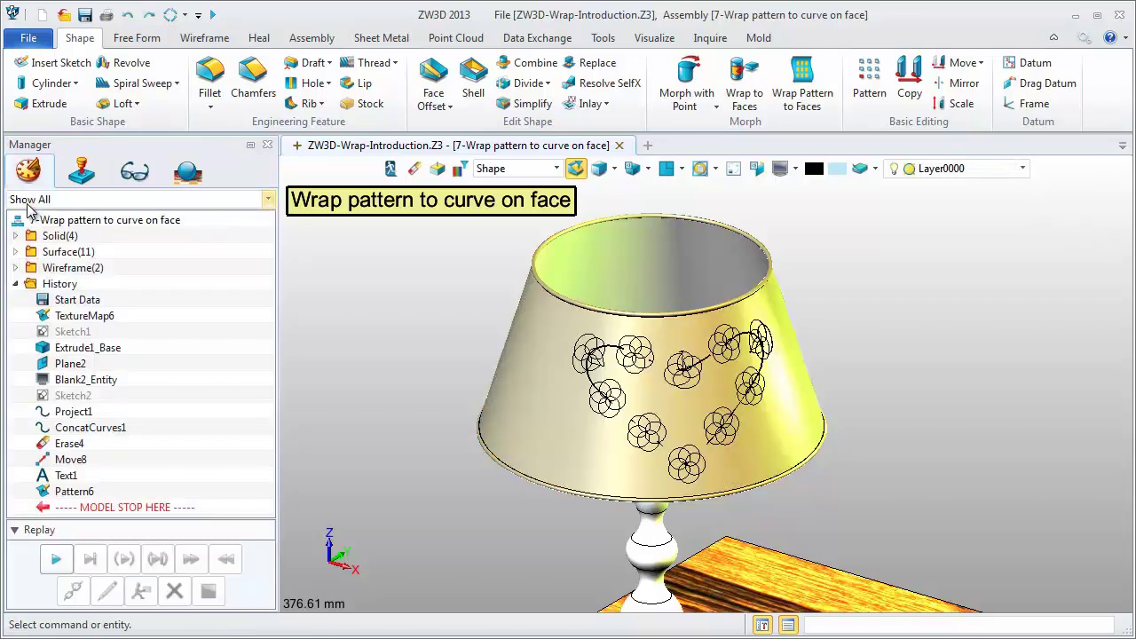
pyautogui.rightClick(406, 296)
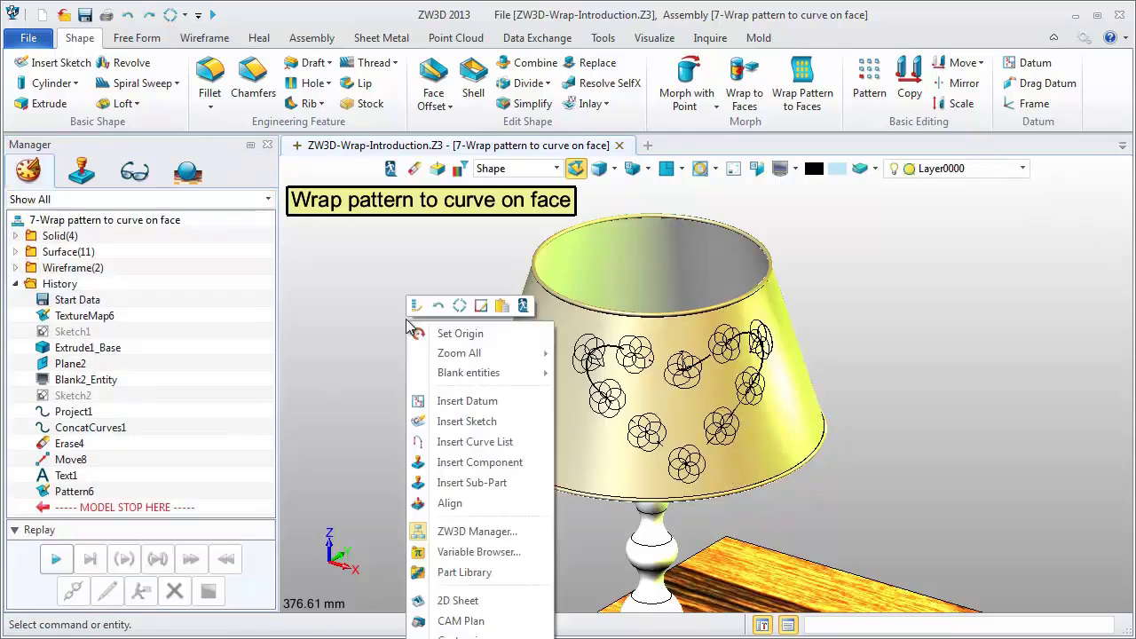
pyautogui.doubleClick(75, 490)
pyautogui.click(23, 477)
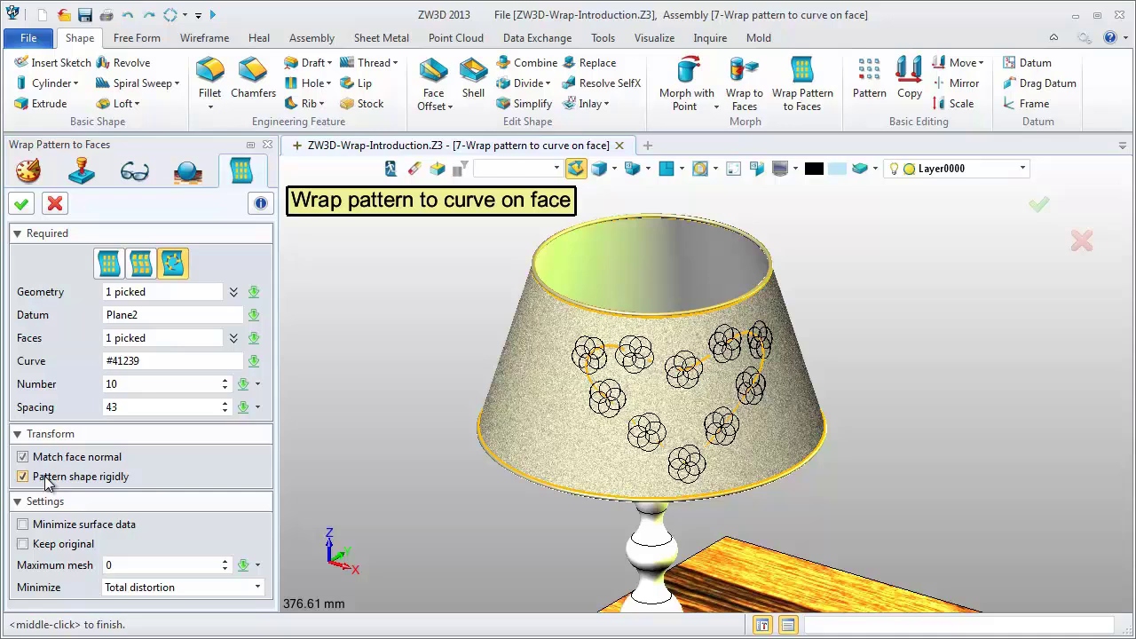
pyautogui.click(21, 203)
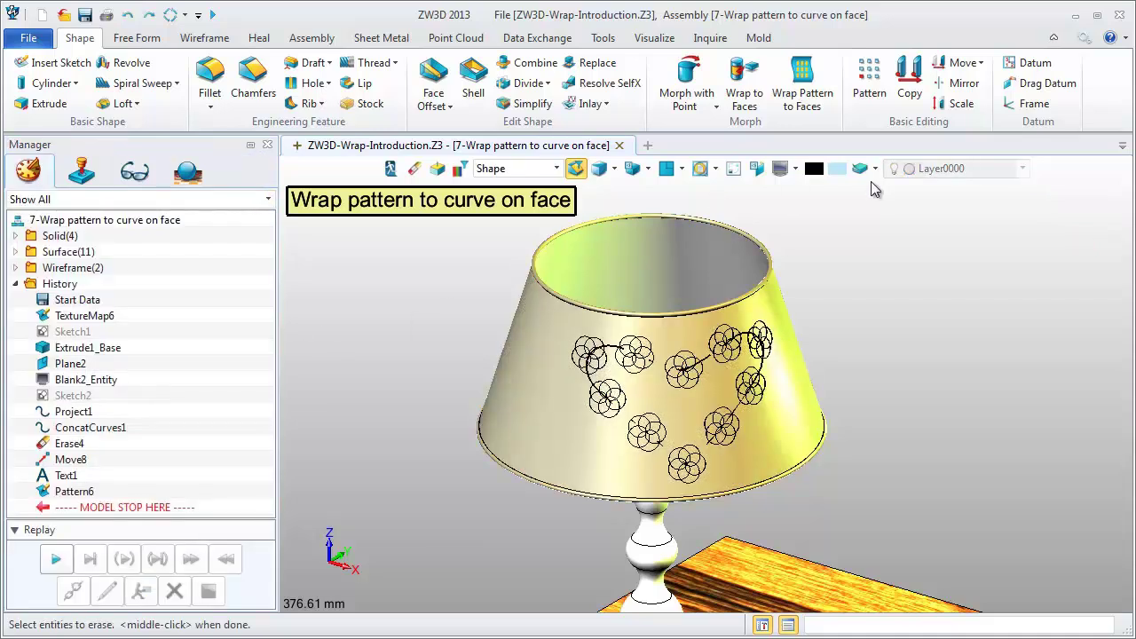
# Blank the heart curve with the Curve pick filter, leaving only the flowers visible.
pyautogui.click(780, 168)
pyautogui.click(756, 352)
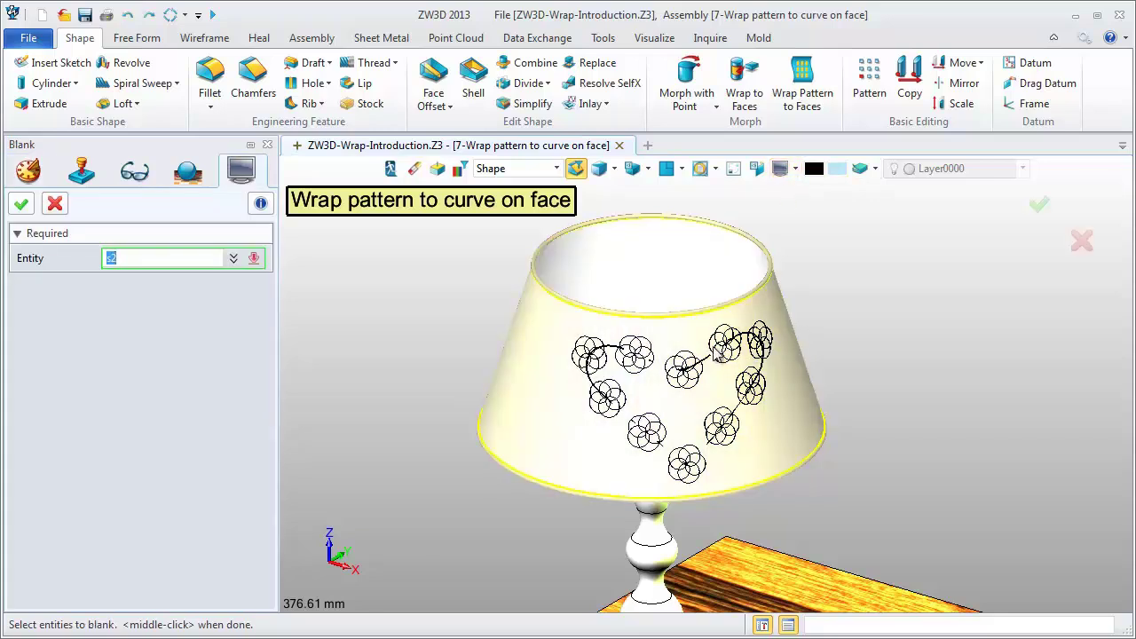
pyautogui.click(557, 167)
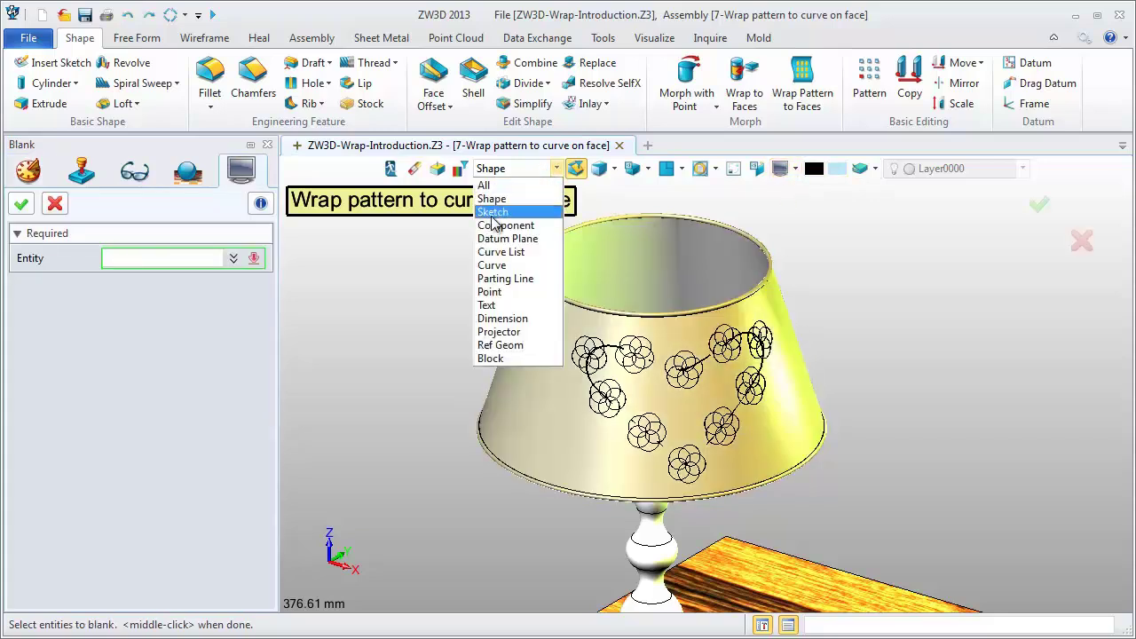
pyautogui.click(491, 265)
pyautogui.click(592, 357)
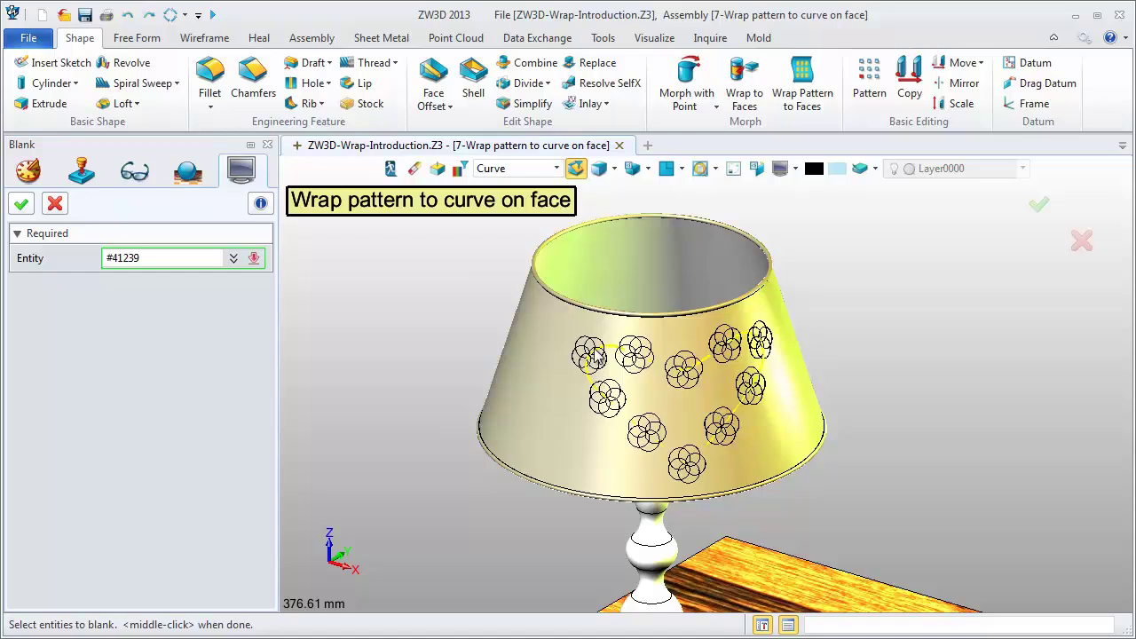
pyautogui.middleClick(593, 359)
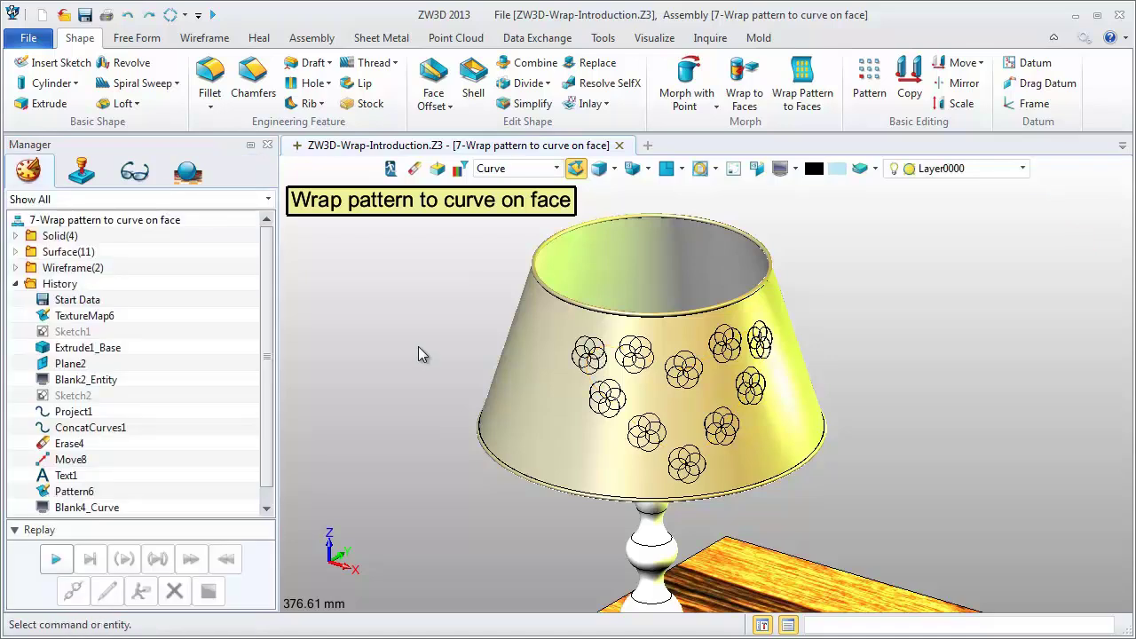